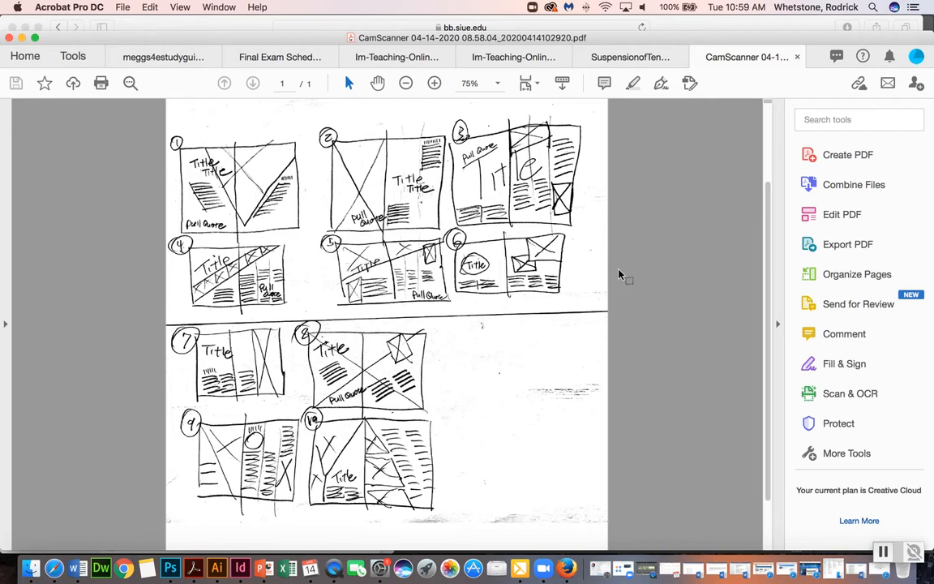
- Capture a screenshot of the page area containing all ten numbered magazine spread sketches
key(super+shift+4)
mouse_move(162, 101)
mouse_down()
mouse_move(609, 448)
mouse_move(625, 486)
mouse_move(612, 523)
mouse_up()
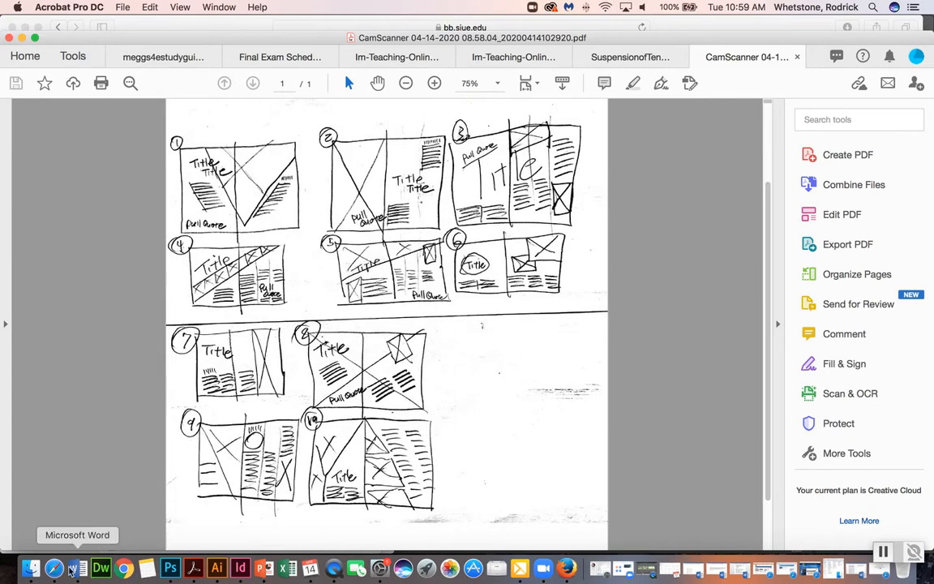
- Switch to Safari and start a new entry in the Magazine Spread Sketches x10 blog, found under Video Tutorials for the Magazine LAYOUT
click(56, 569)
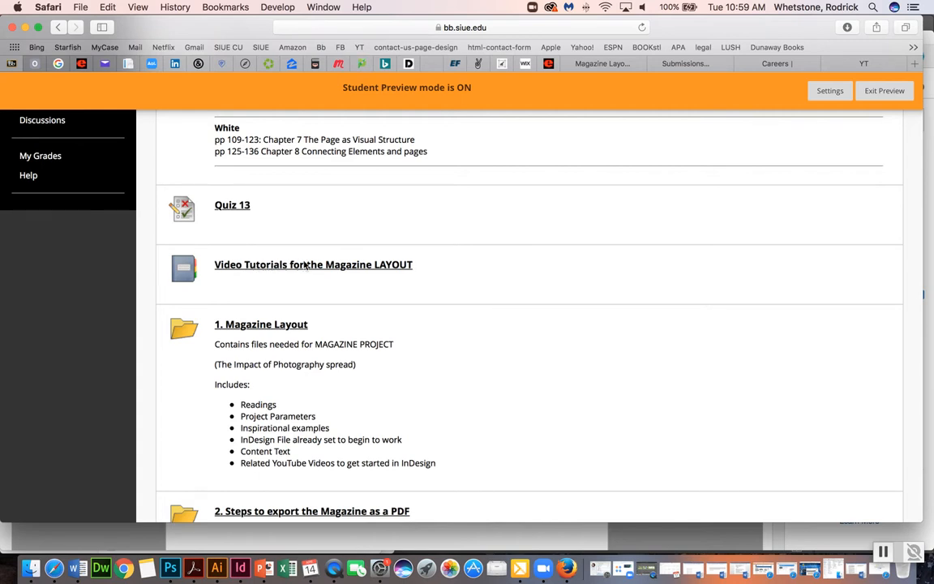
click(331, 265)
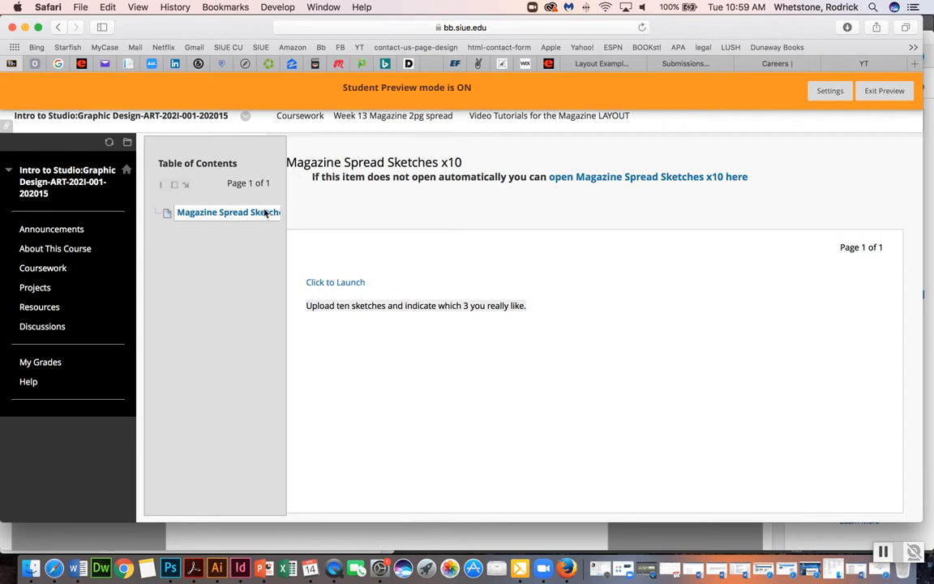
click(354, 283)
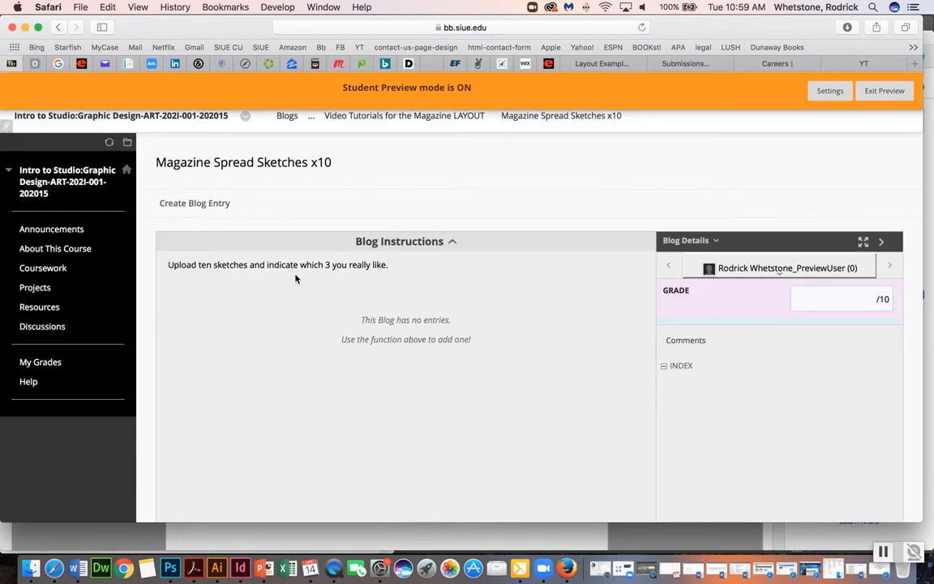
click(202, 204)
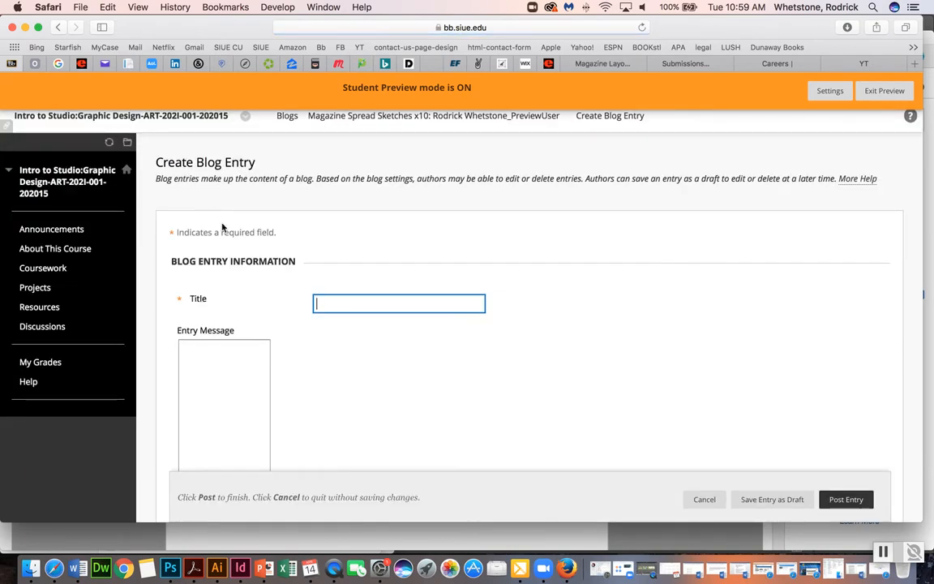
- Enter the student's username as the title of the blog entry
scroll(358, 314, down, 3)
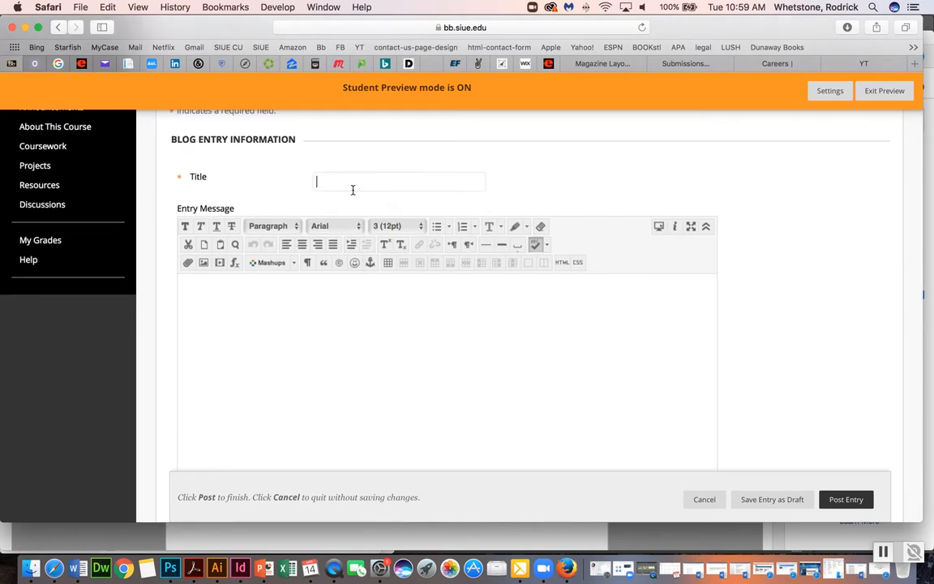
text(Rowhet)
key(BackSpace)
text(r)
- Choose the sketch screenshot from the Desktop as the image for the entry message
click(203, 263)
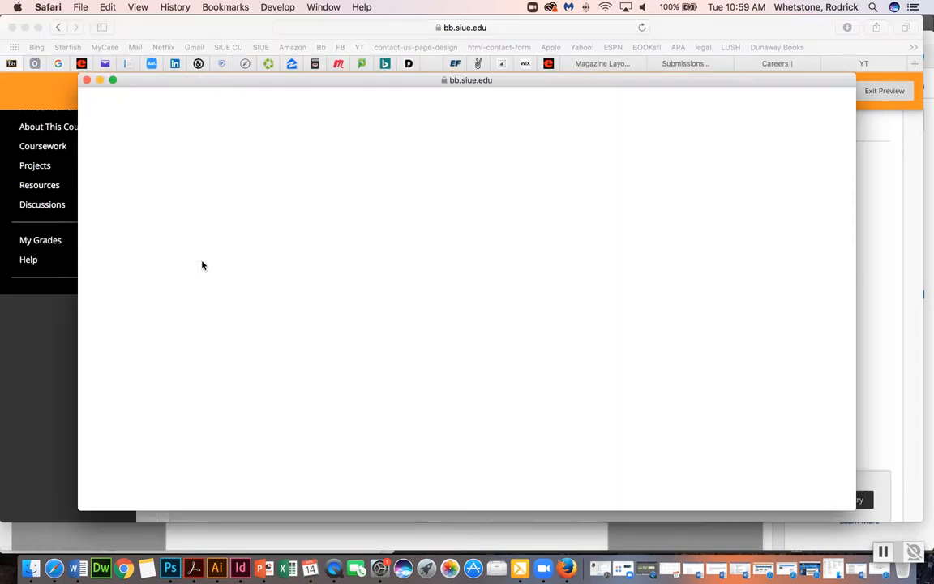
click(134, 140)
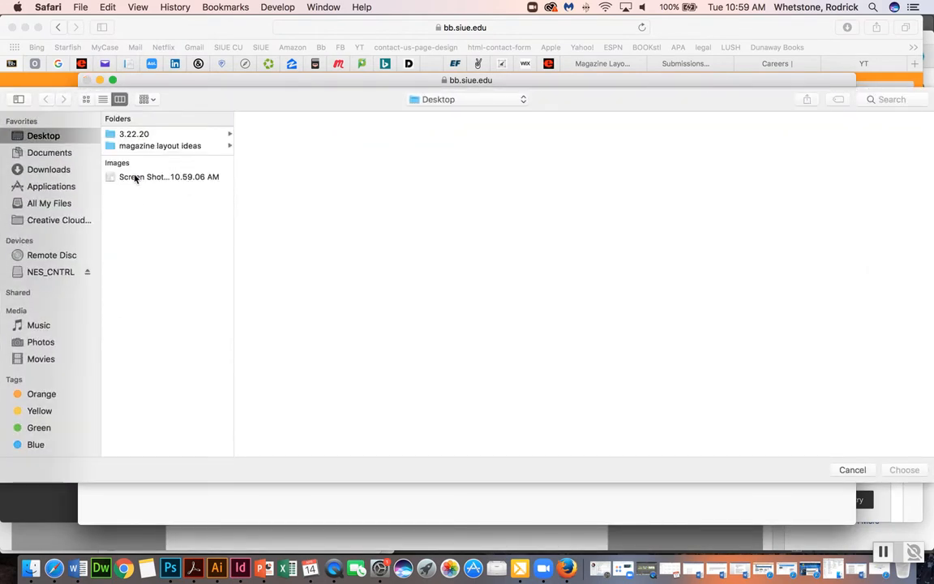
click(135, 177)
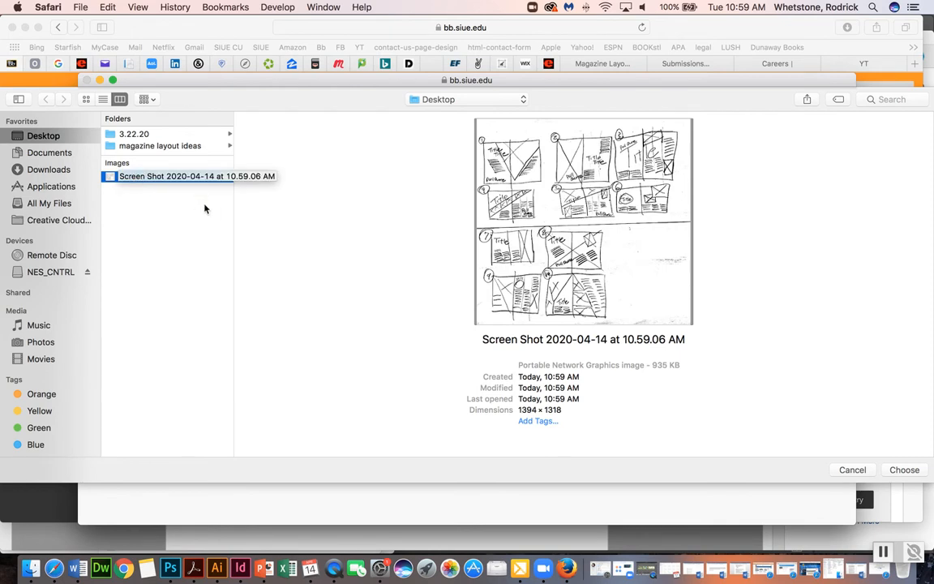
click(904, 470)
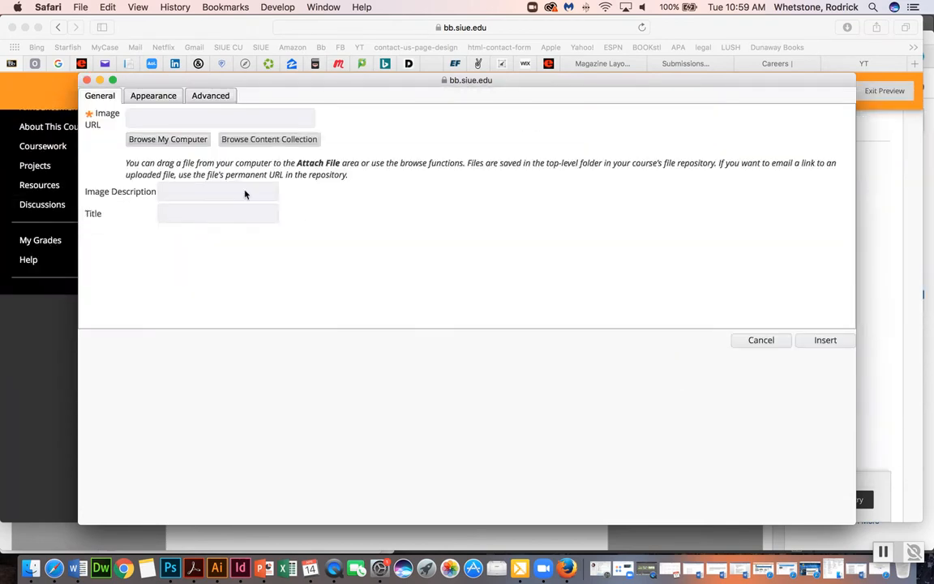
- Set both the image description and the image title to 1
click(208, 193)
text(1)
click(270, 210)
text(1)
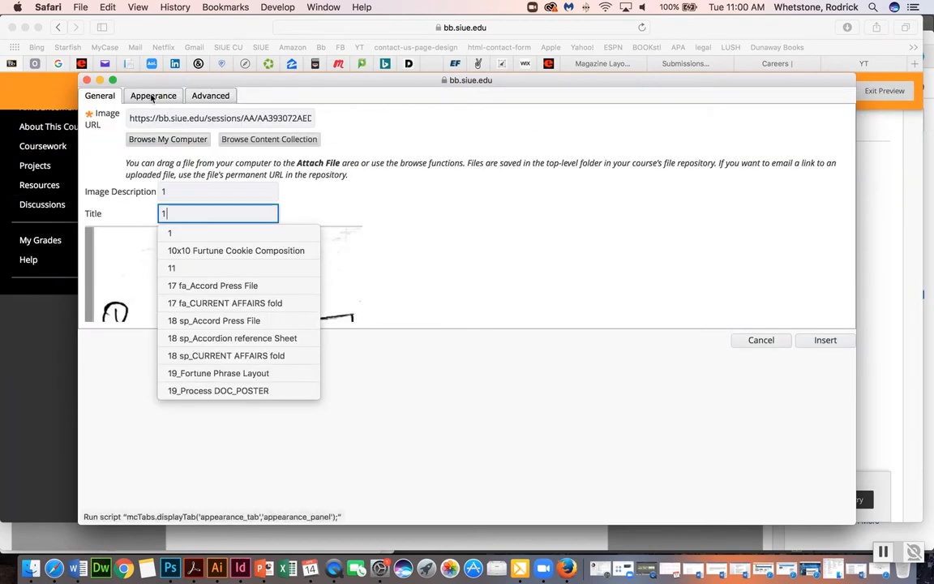
- Set the image width to 600 px with constrained proportions, give it a border of 1, and insert it
click(152, 96)
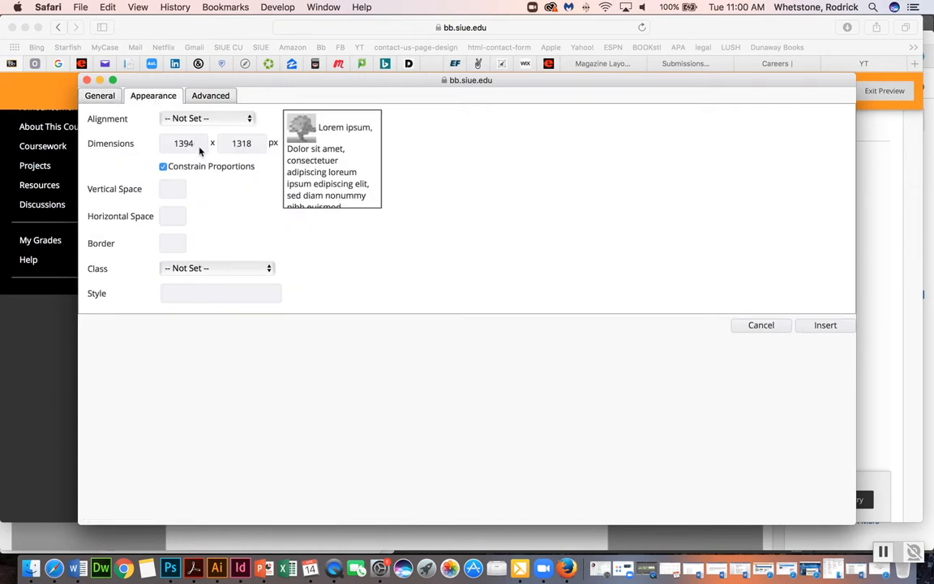
drag(196, 147, 153, 144)
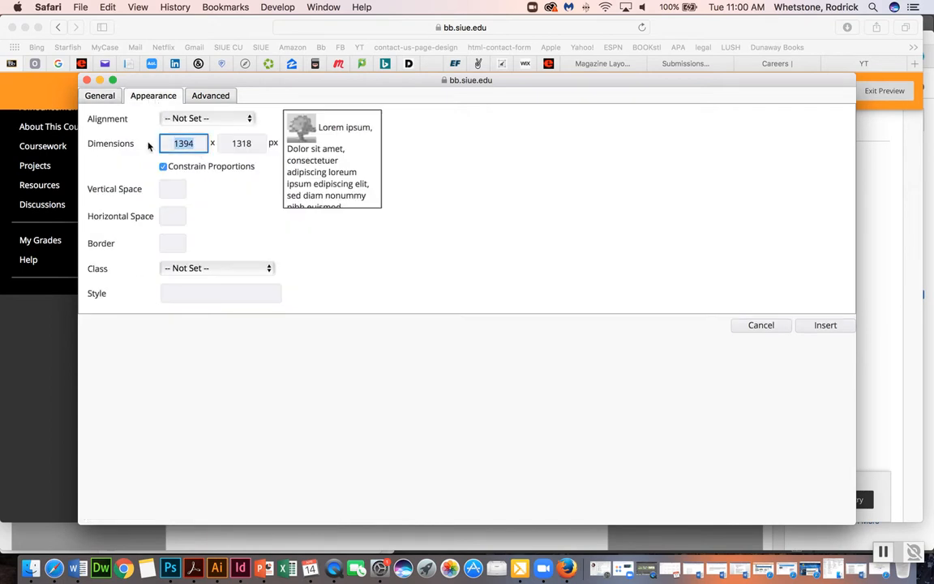
text(600)
click(172, 243)
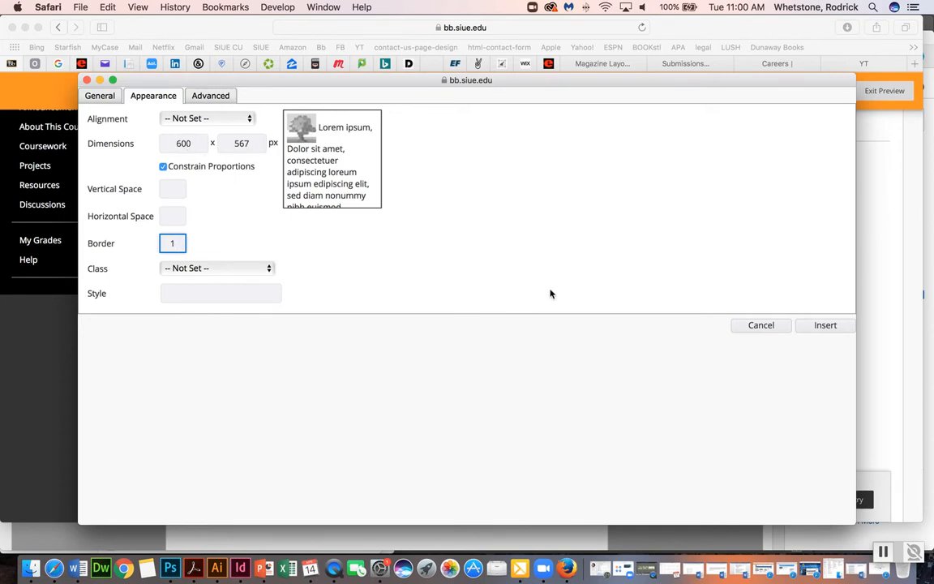
click(825, 325)
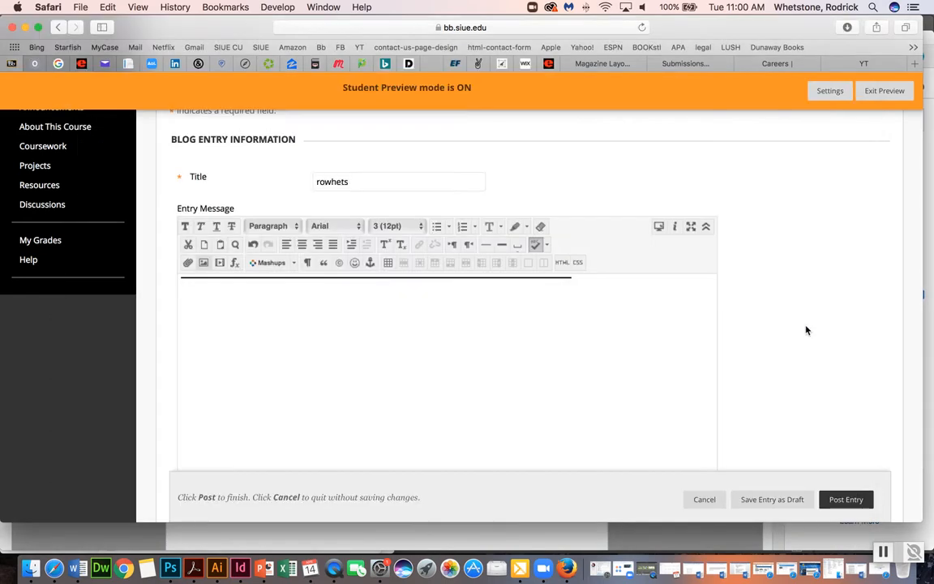
- Add the preferred sketch numbers "1, 2, 5" below the inserted image in the entry message
scroll(631, 322, down, 3)
scroll(642, 325, down, 2)
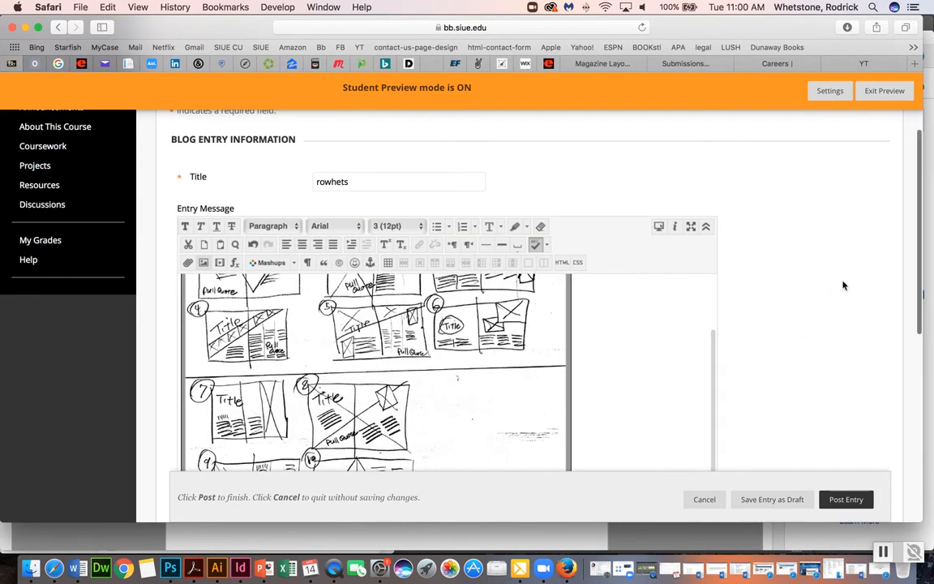
scroll(842, 283, down, 5)
scroll(665, 293, up, 3)
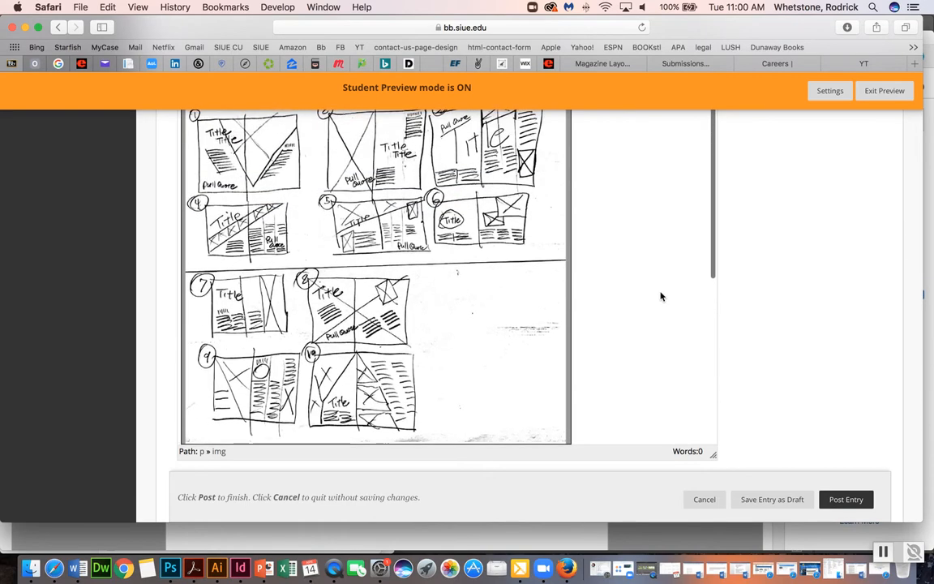
scroll(661, 297, up, 3)
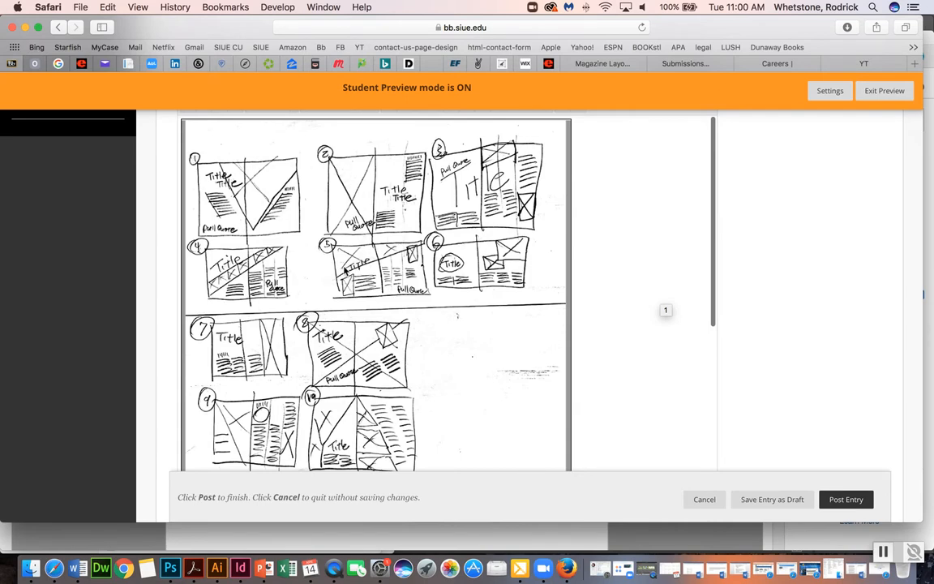
scroll(343, 273, down, 5)
scroll(314, 306, up, 3)
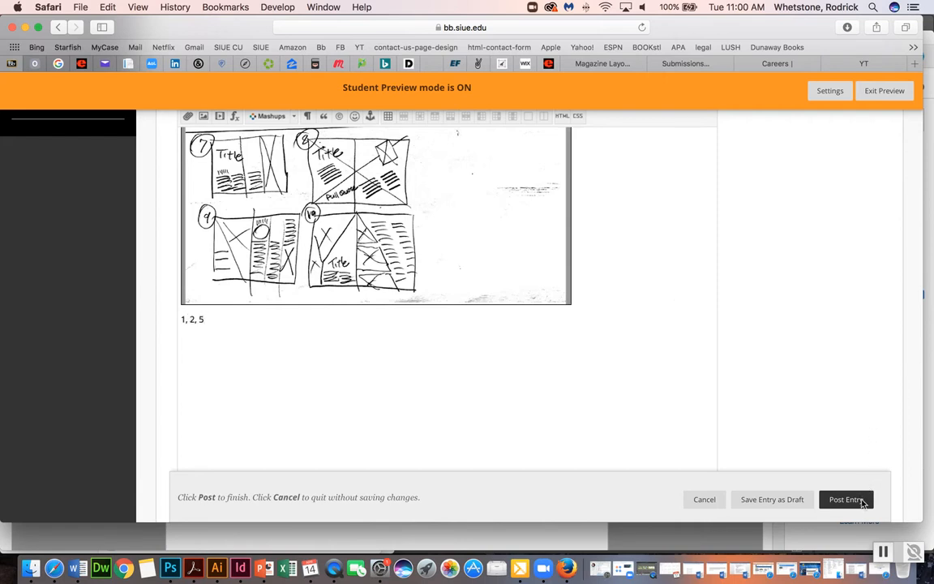
- Post the blog entry and review the published sketches with the preferred numbers listed below them
click(845, 499)
scroll(604, 319, down, 2)
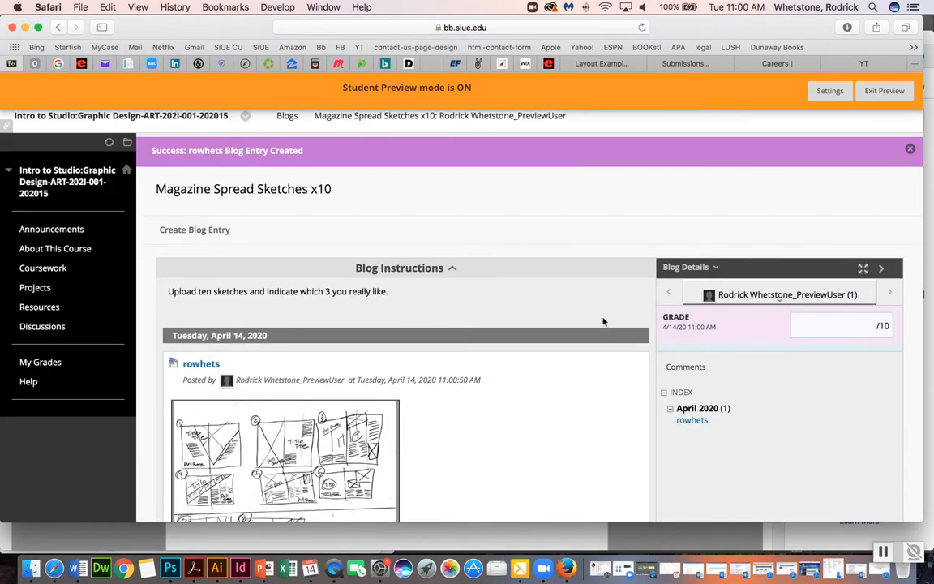
scroll(602, 321, down, 5)
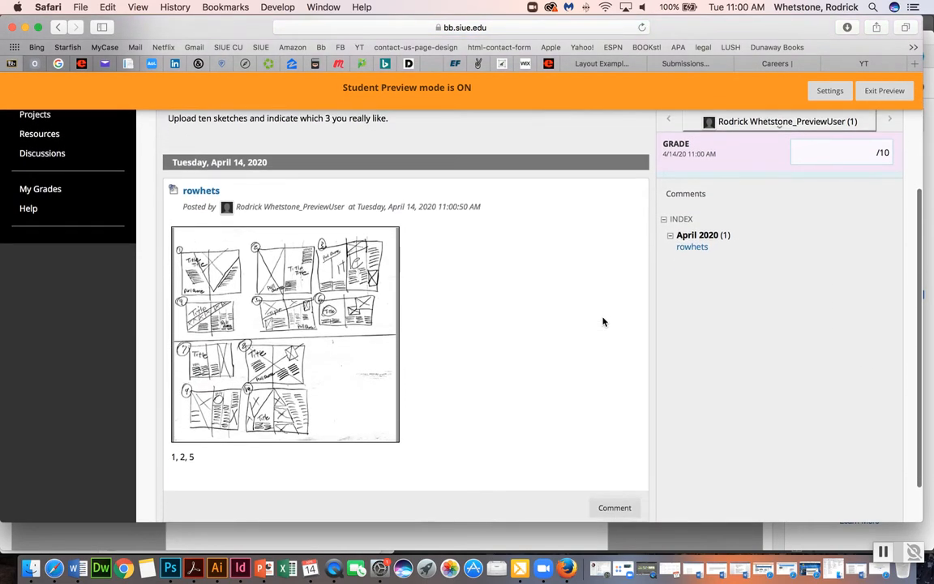
scroll(602, 321, up, 2)
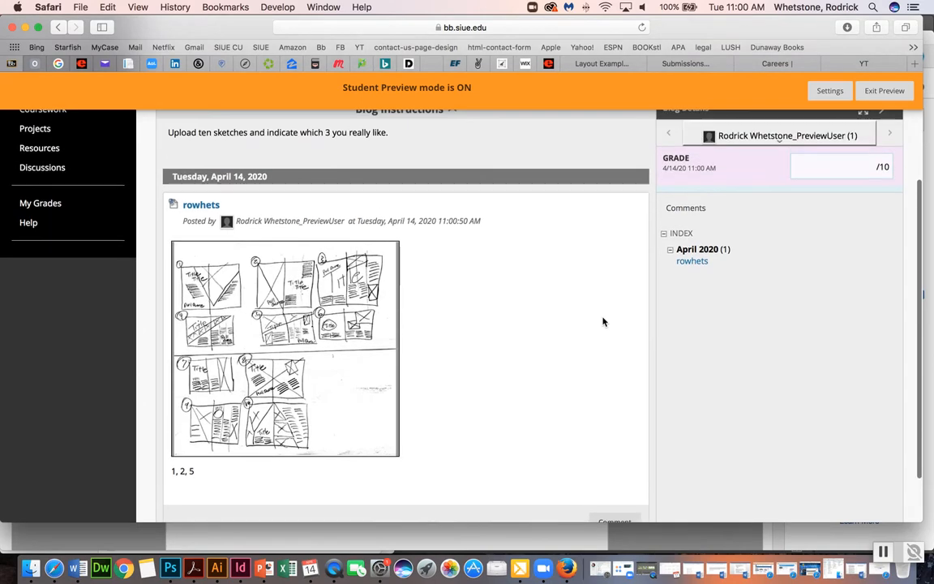
scroll(602, 322, down, 1)
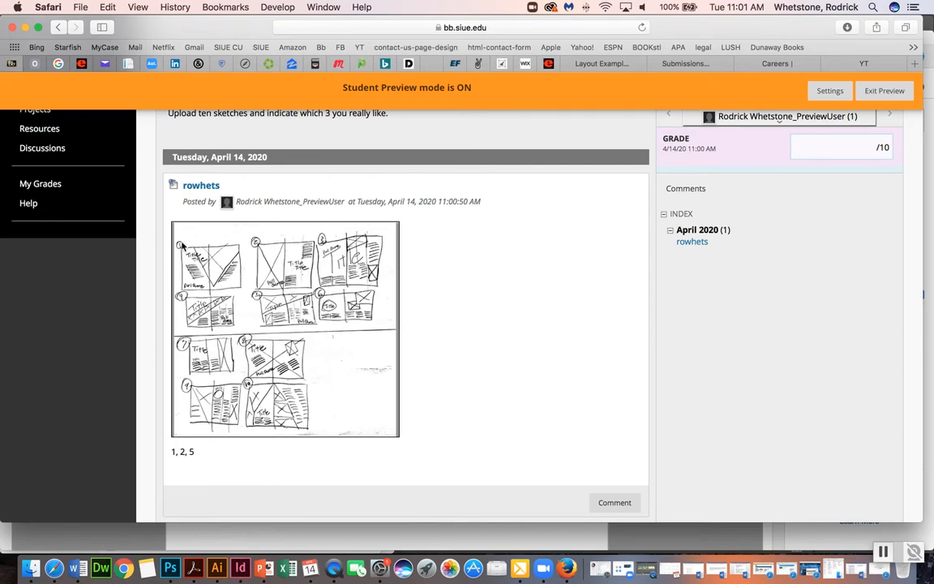
scroll(195, 210, up, 5)
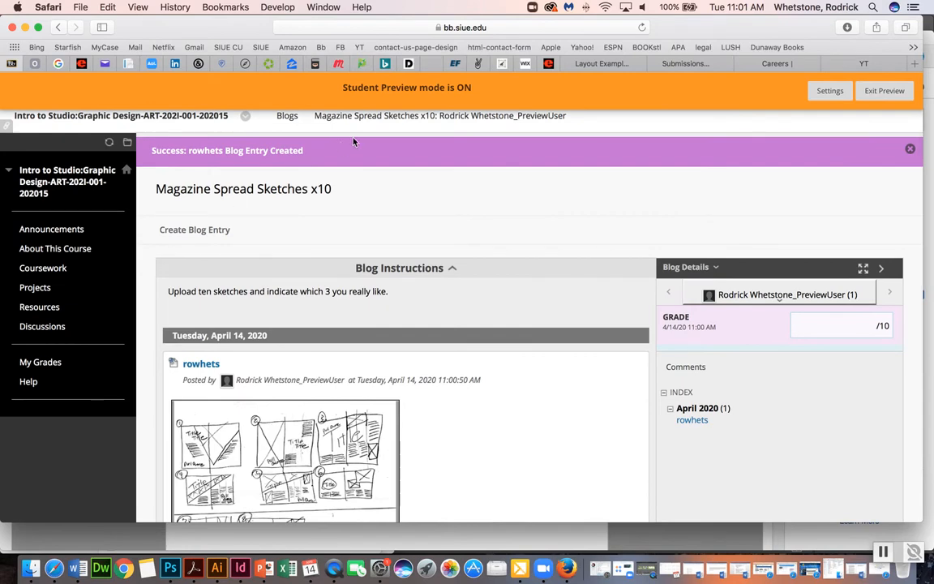
- Open the 1. Magazine Layout folder inside the Week 13 Magazine 2pg spread coursework
click(42, 269)
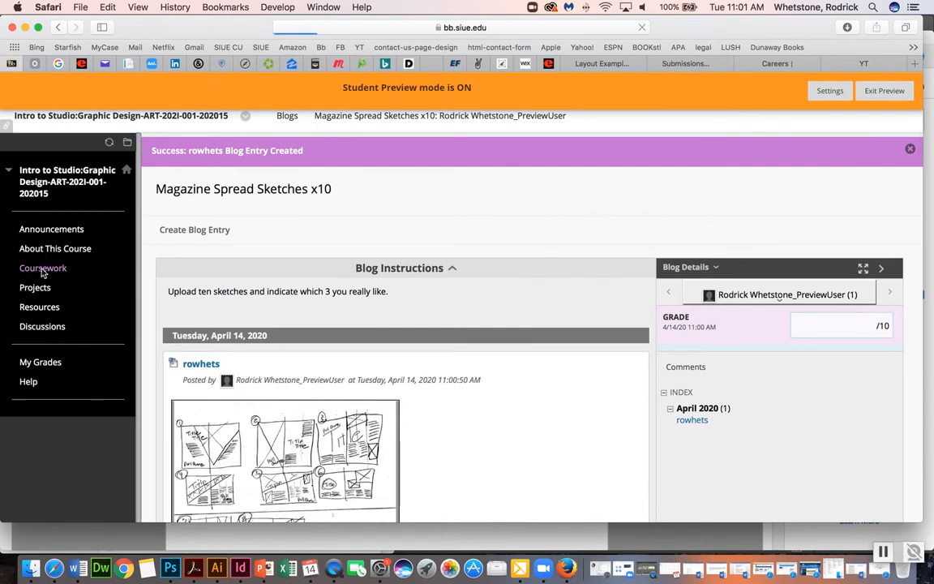
scroll(250, 262, down, 3)
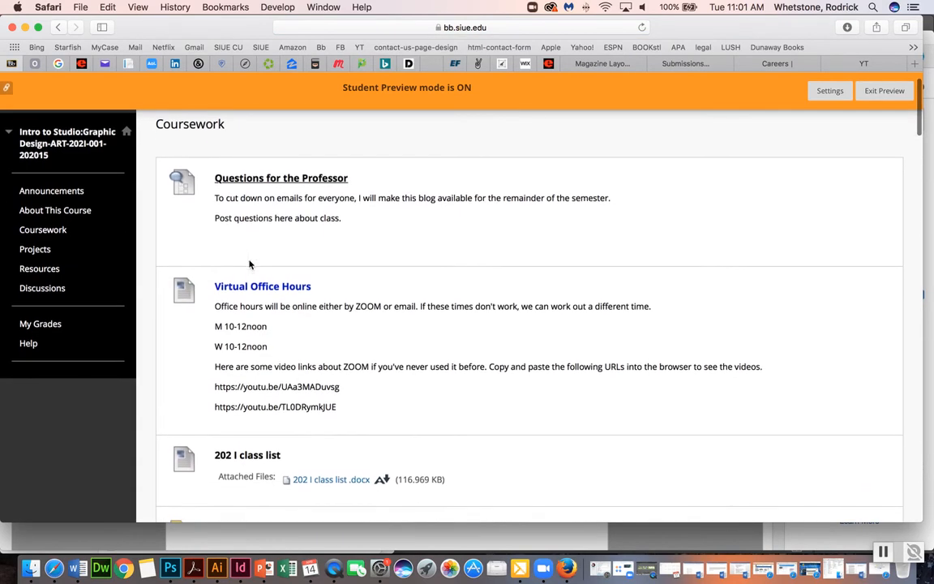
scroll(251, 263, down, 8)
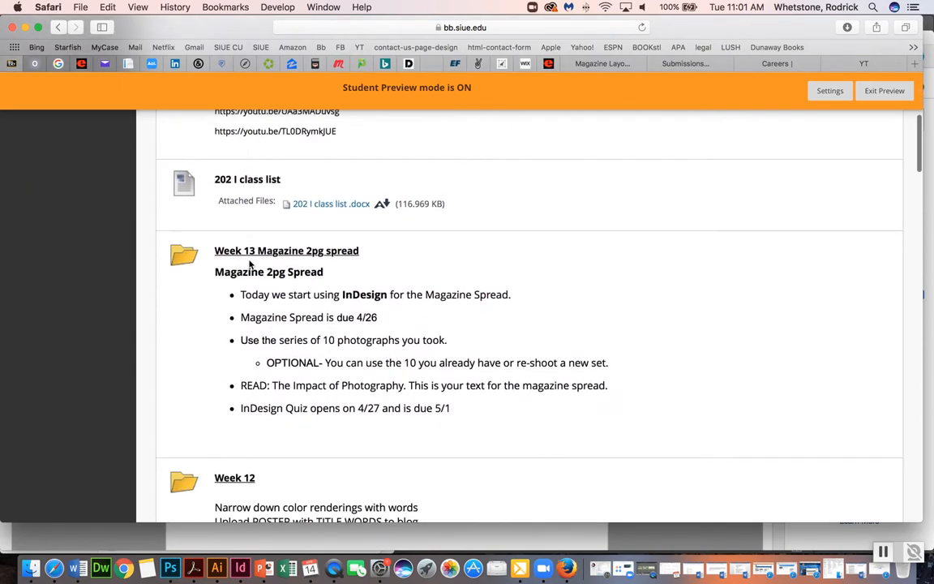
click(246, 236)
scroll(246, 237, down, 8)
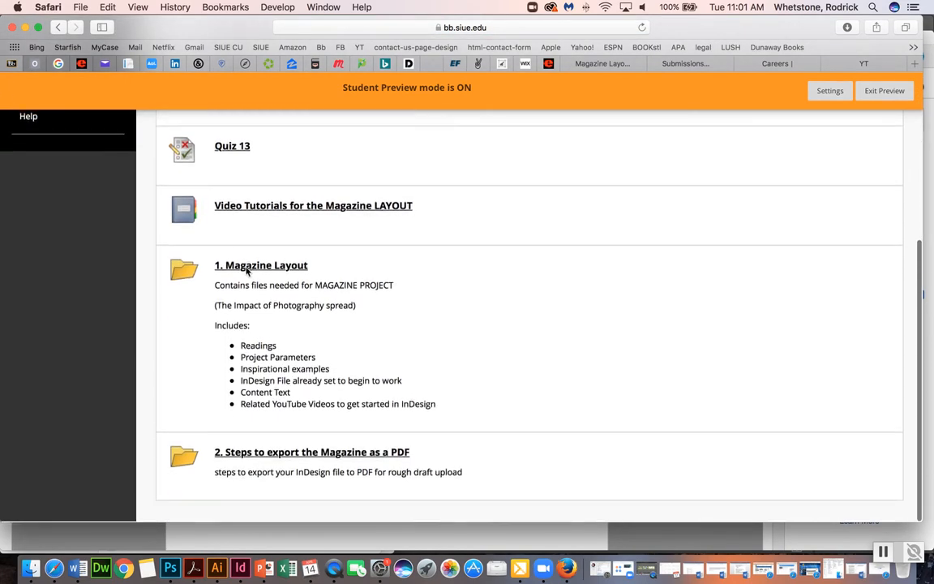
click(246, 266)
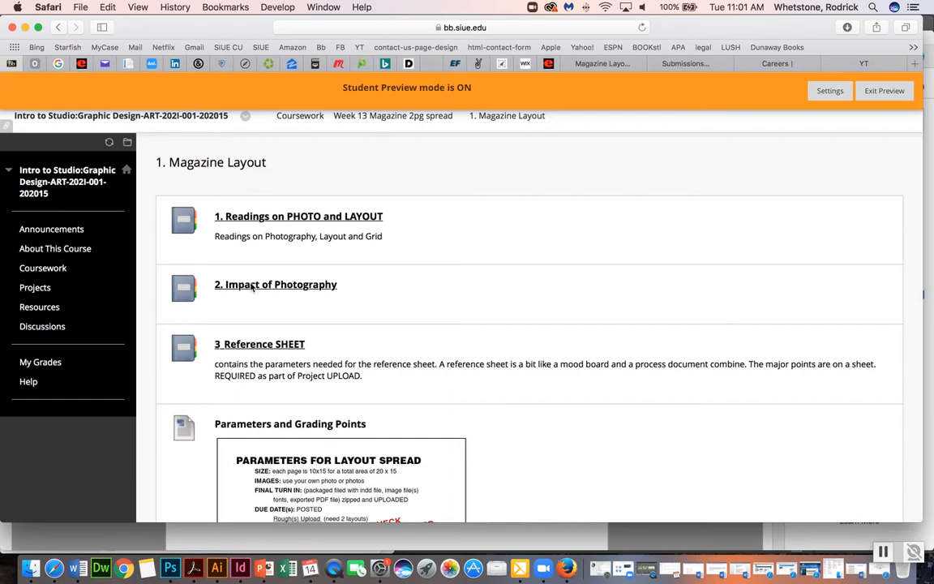
- Download Impact_PHOTO_18.doc from the Text for LAYOUT page of 2. Impact of Photography
click(284, 285)
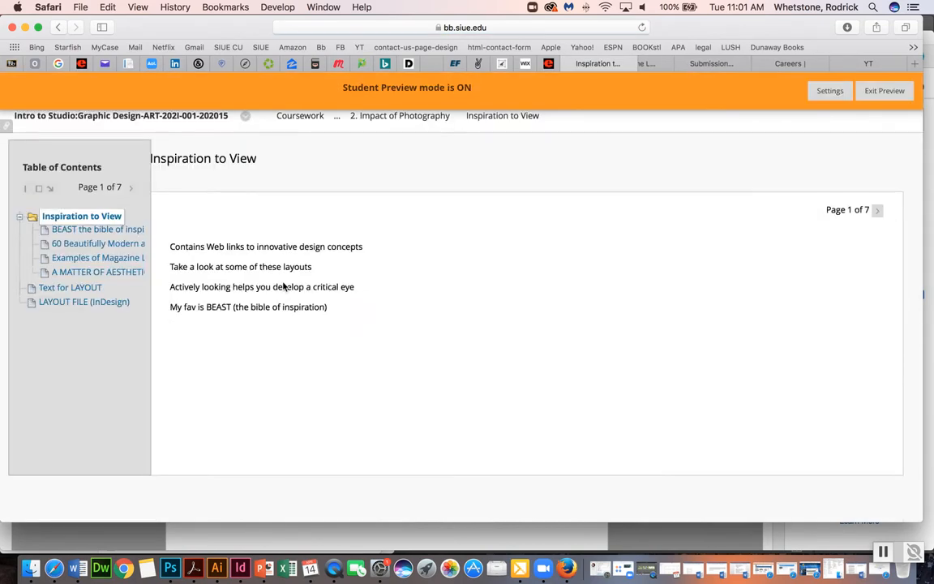
click(71, 282)
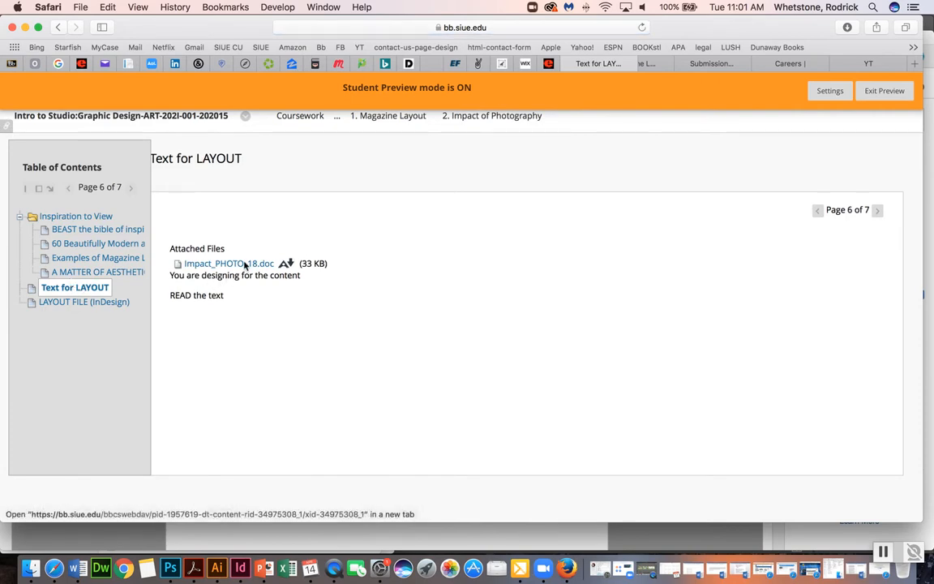
click(244, 266)
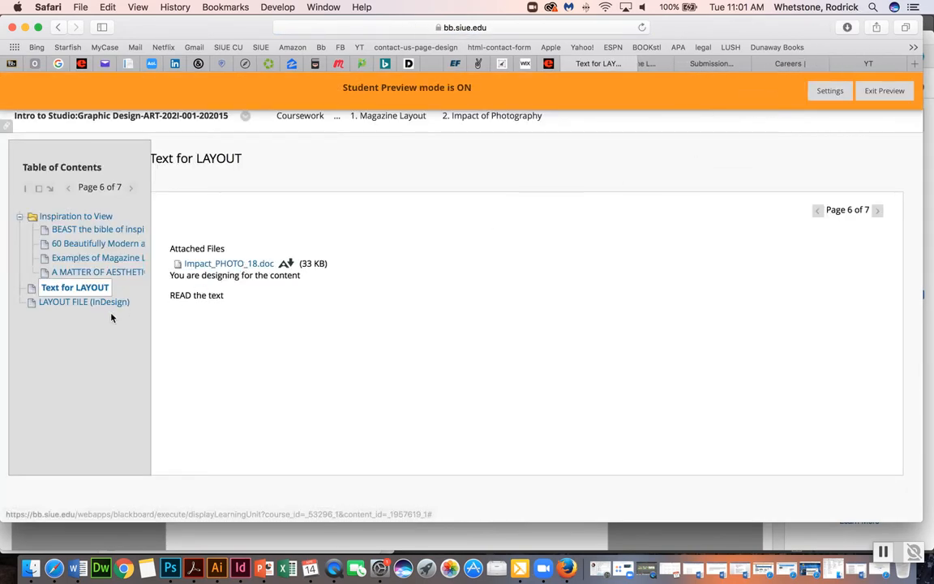
- Download layout_IMPACT Folder.zip from the LAYOUT FILE (InDesign) page and show the browser's list of downloads
click(77, 303)
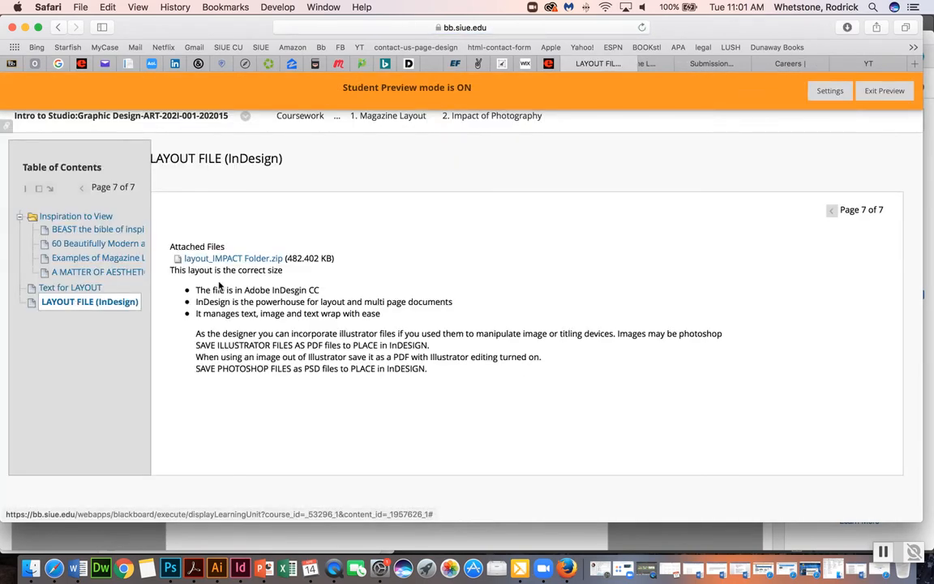
click(226, 222)
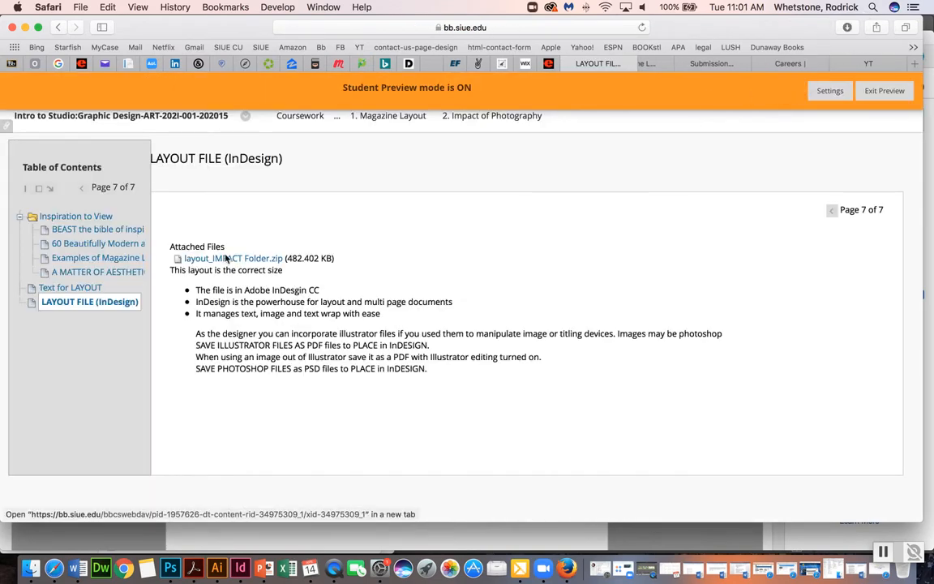
click(847, 27)
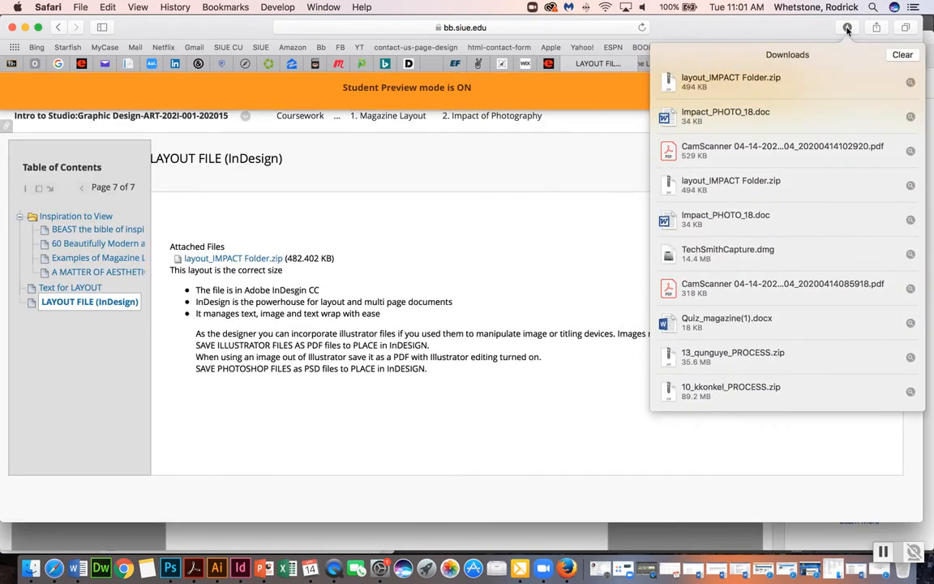
- Show the unzipped layout_IMPACT Folder in Finder and copy layout_IMPACT Folder into 10_IMPACT MAGspread on the NES_CNTRL drive
double_click(762, 81)
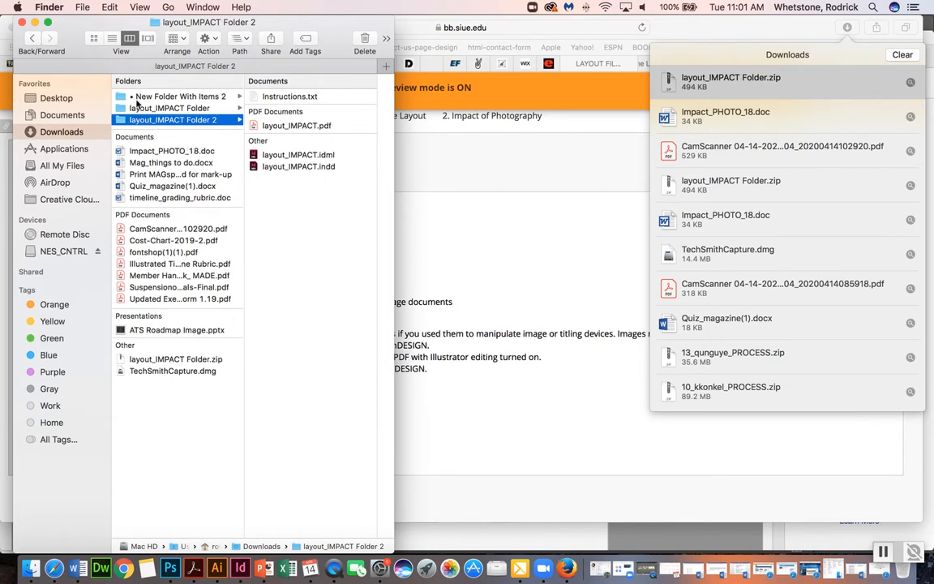
click(124, 109)
drag(123, 110, 312, 330)
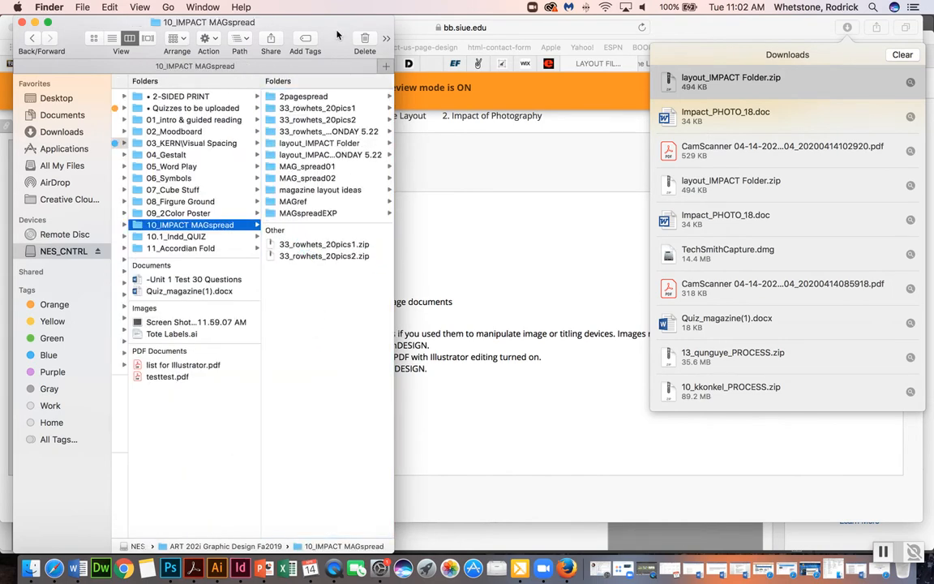
- Tag the layout_IMPACT Folder inside 10_IMPACT MAGspread with the blue label
click(331, 143)
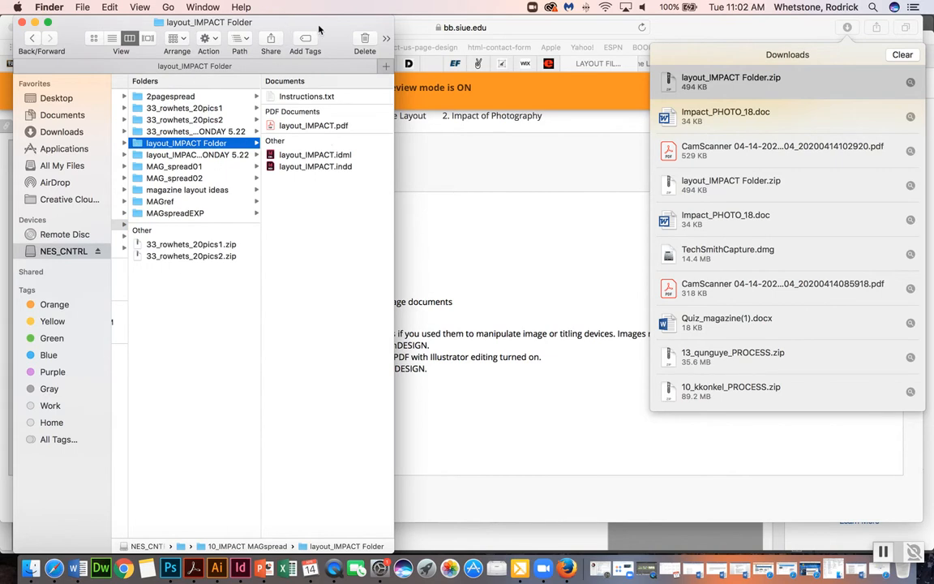
click(177, 41)
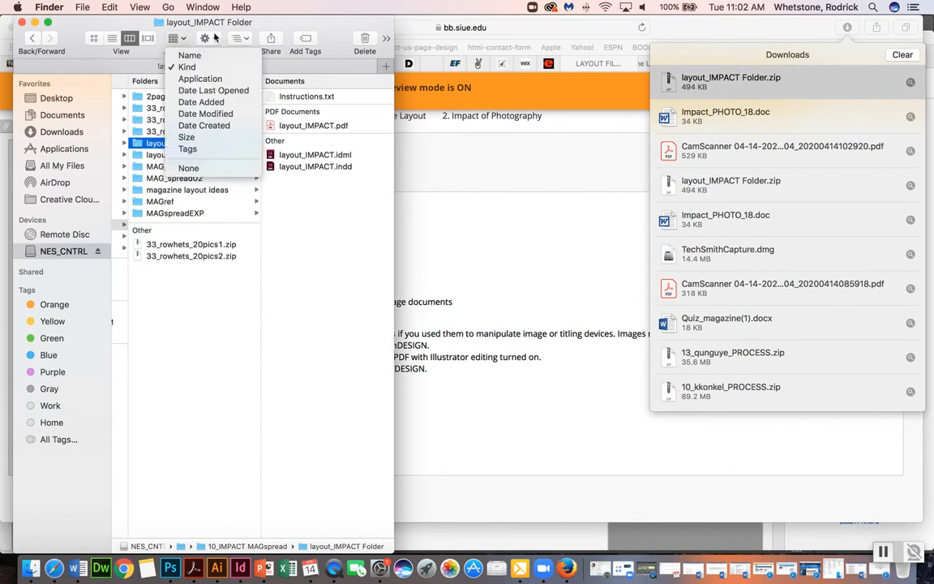
click(215, 38)
click(214, 40)
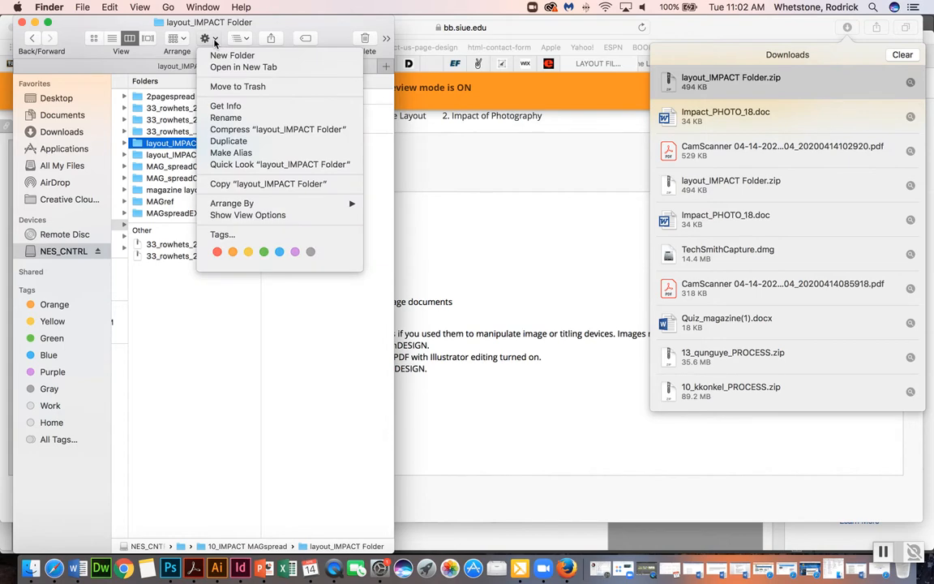
click(279, 252)
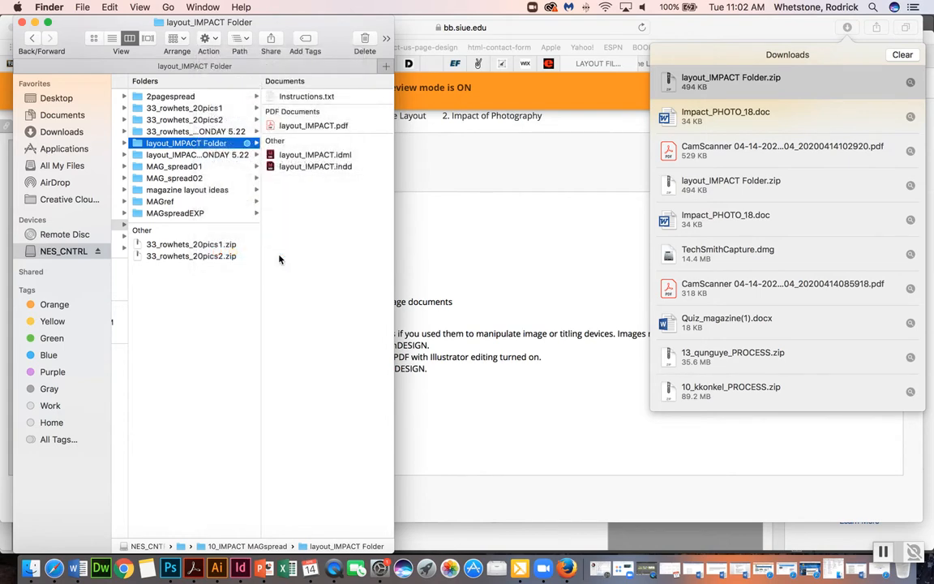
- Preview Impact_PHOTO_18.doc in Downloads and copy it into the blue-tagged layout_IMPACT Folder on NES_CNTRL
key(Left)
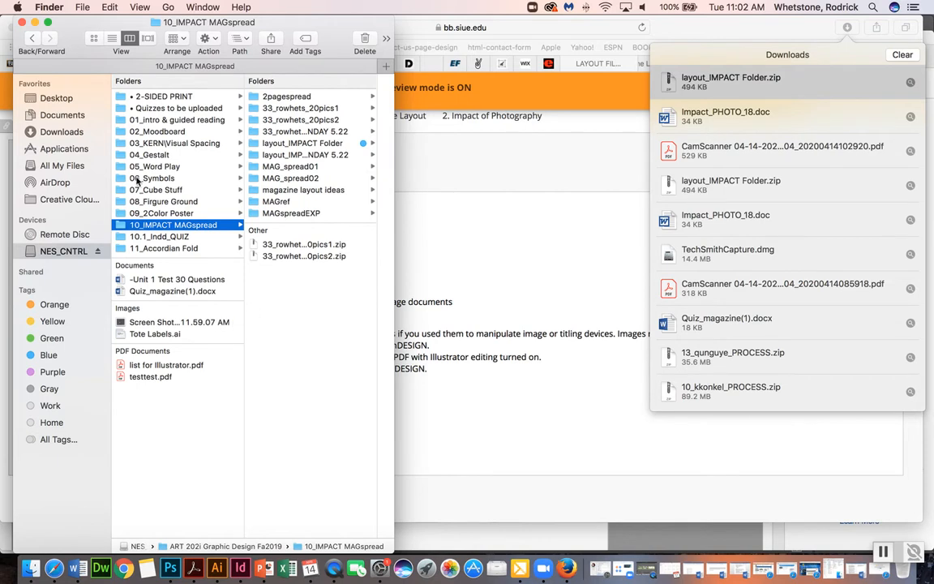
click(61, 131)
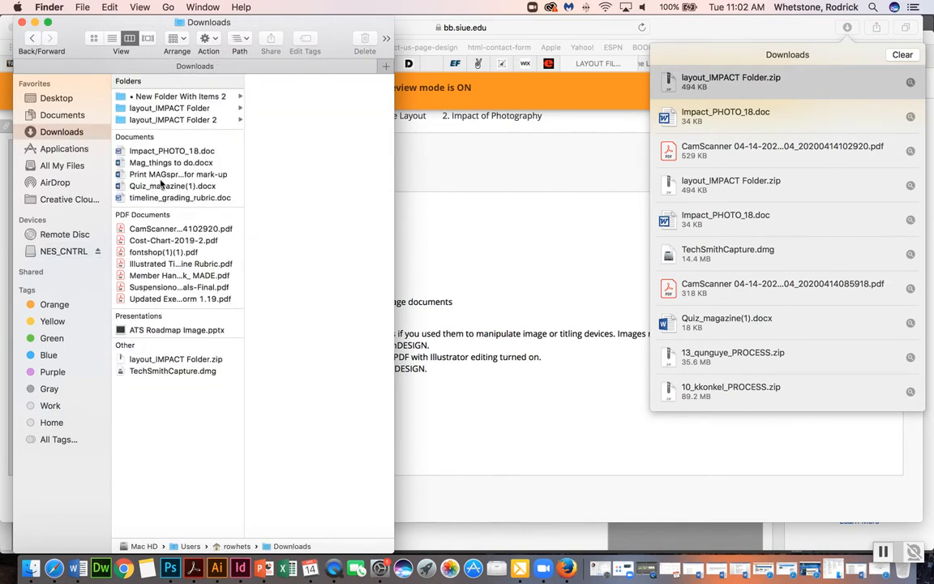
click(148, 151)
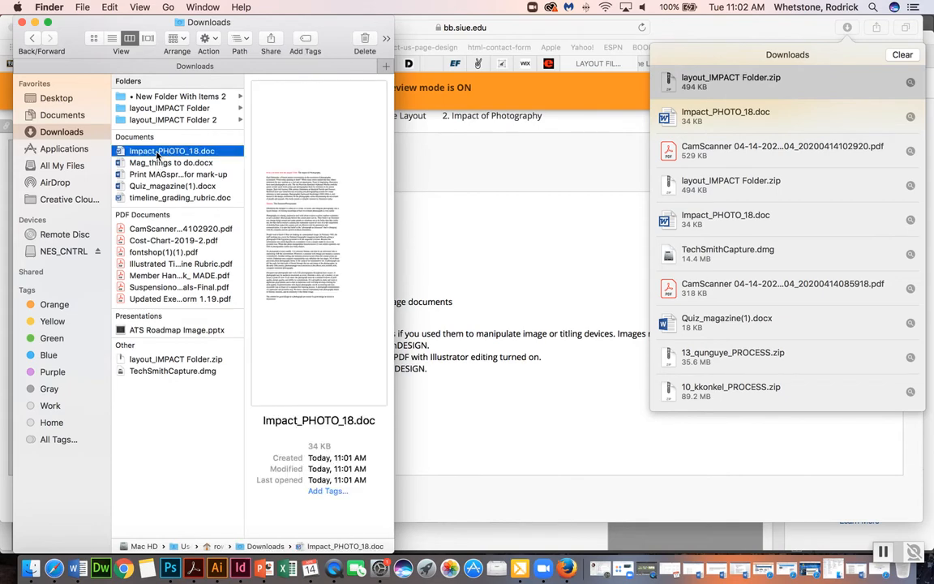
key(space)
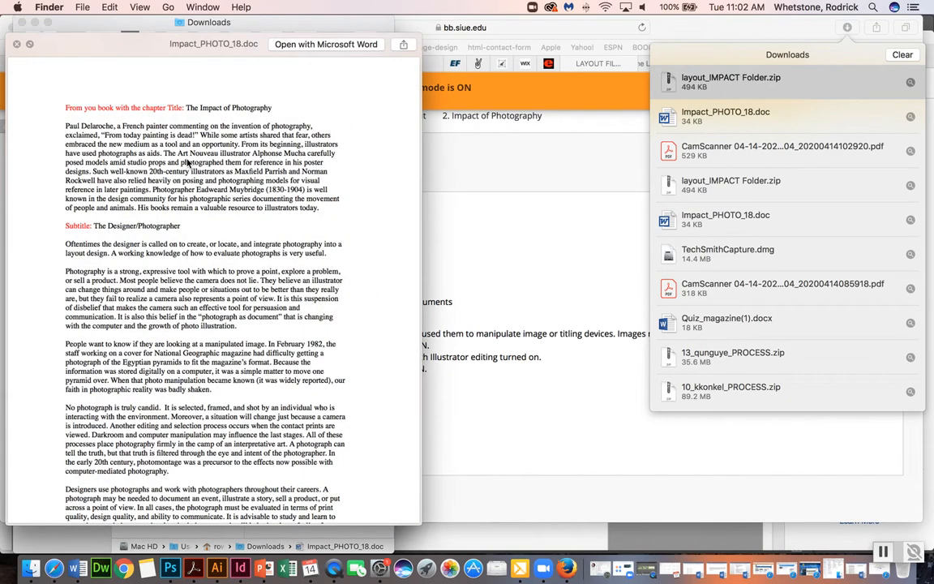
key(space)
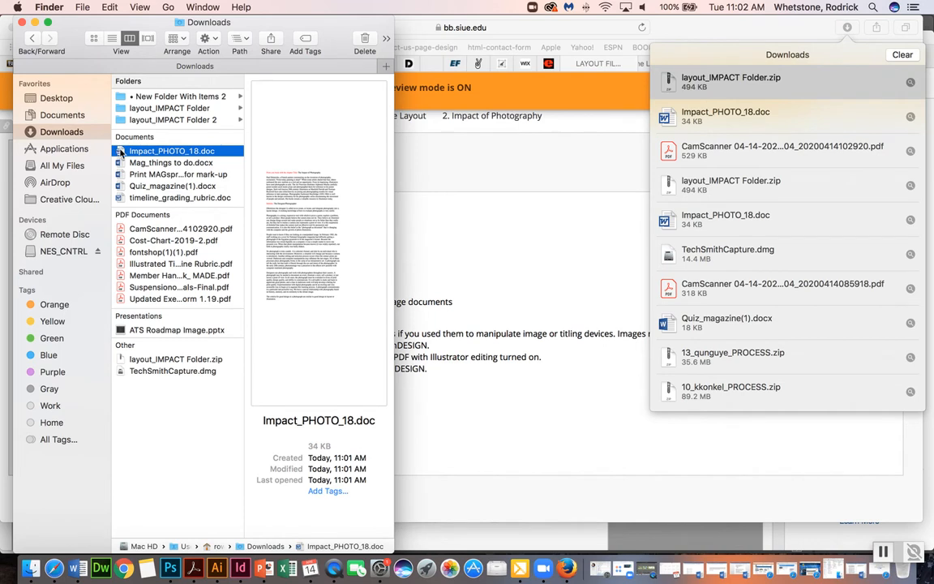
drag(122, 152, 326, 238)
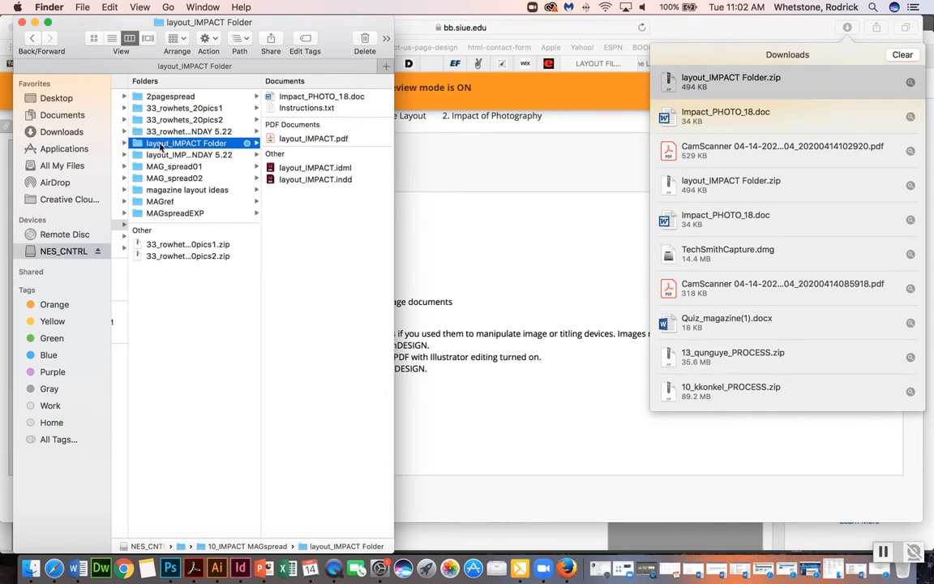
- Preview Instructions.txt and layout_IMPACT.pdf in the layout_IMPACT Folder
click(293, 110)
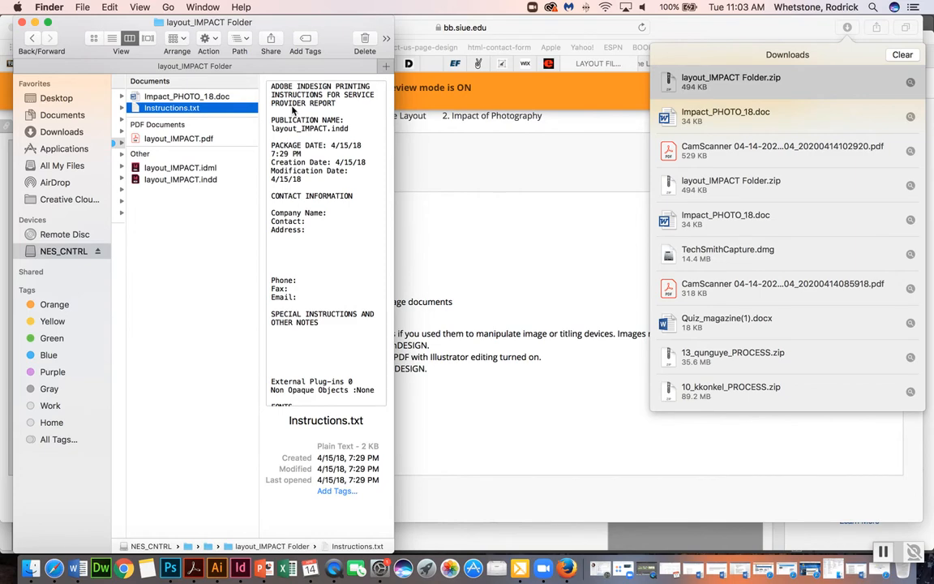
key(space)
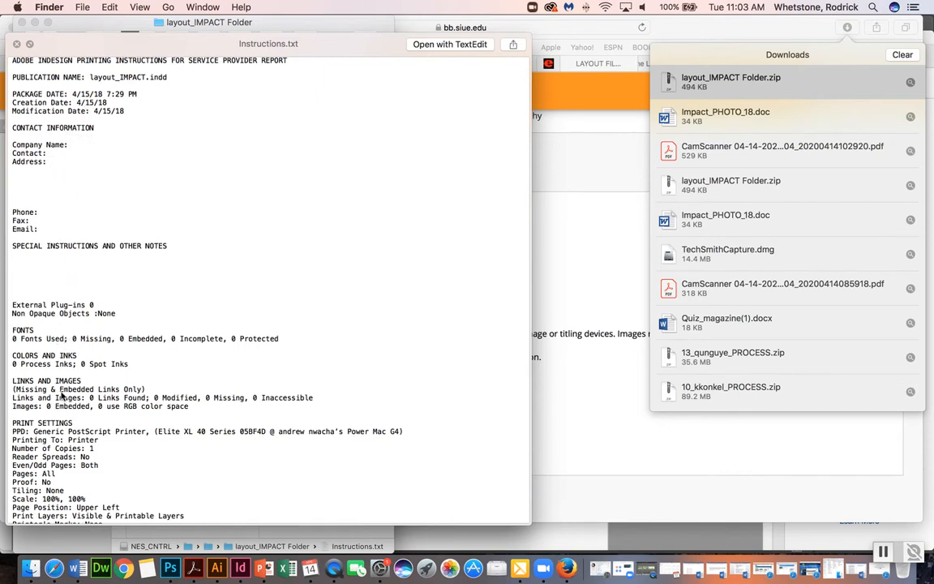
key(space)
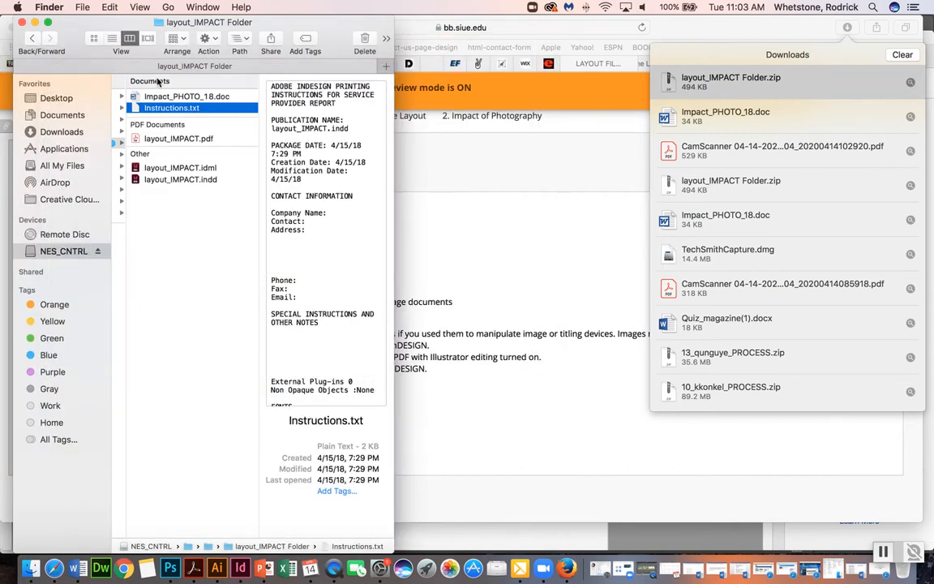
click(170, 140)
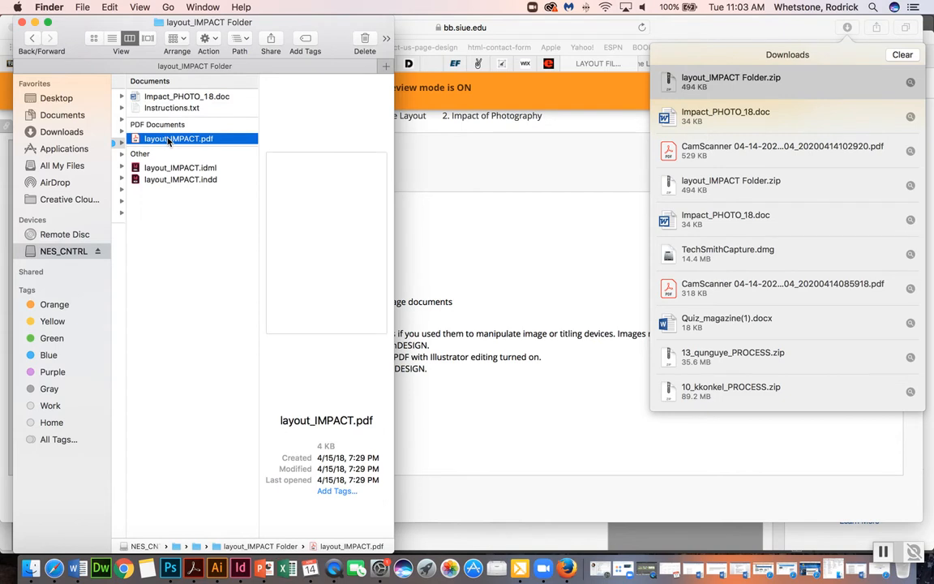
- Open layout_IMPACT.indd in InDesign and show its pages
click(184, 198)
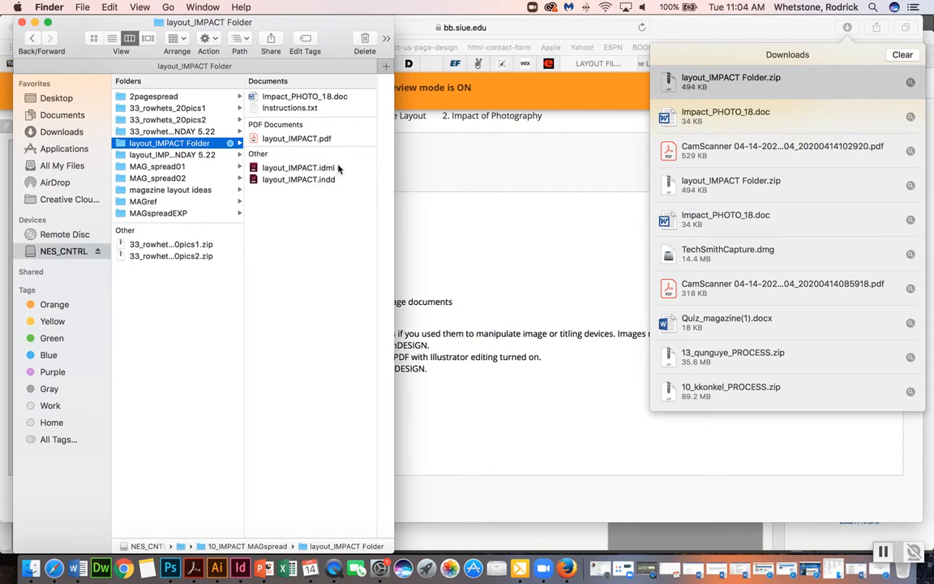
double_click(291, 180)
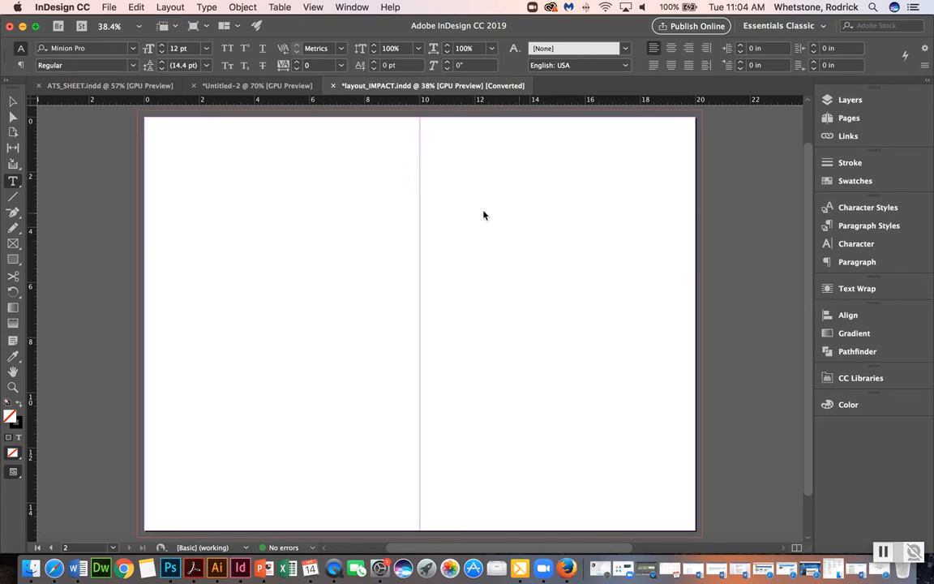
click(849, 118)
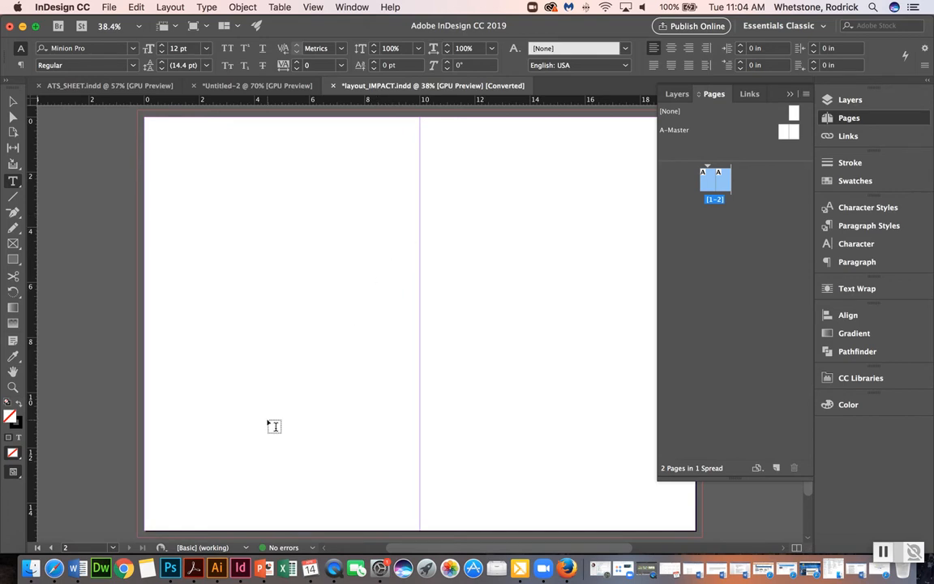
- Switch to Finder and make two duplicates of layout_IMPACT.indd in the layout_IMPACT Folder
click(32, 568)
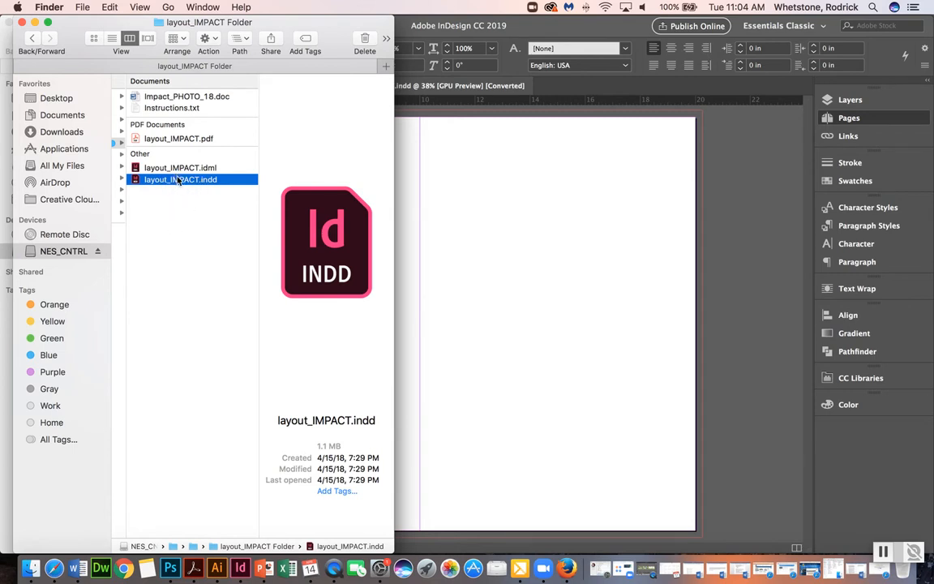
click(81, 6)
mouse_move(106, 6)
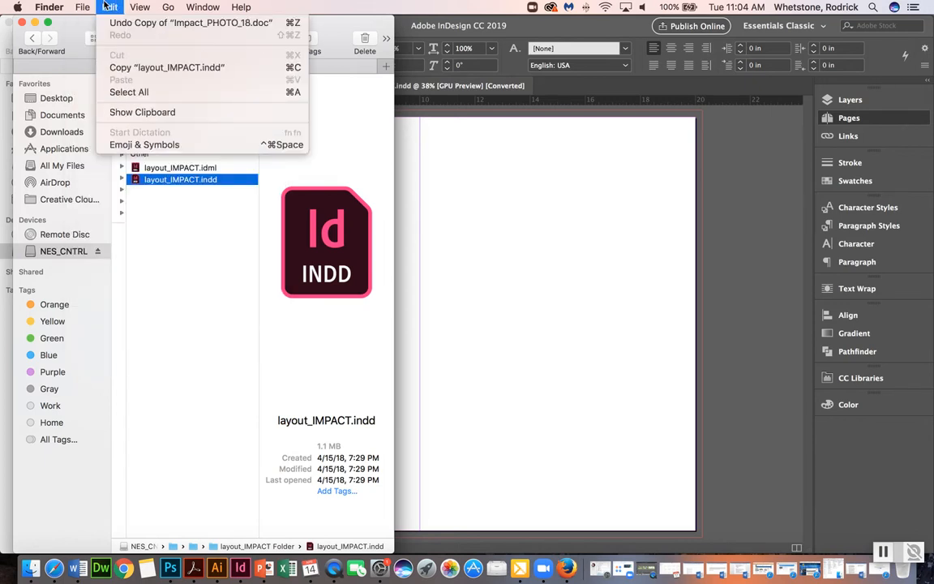
click(114, 67)
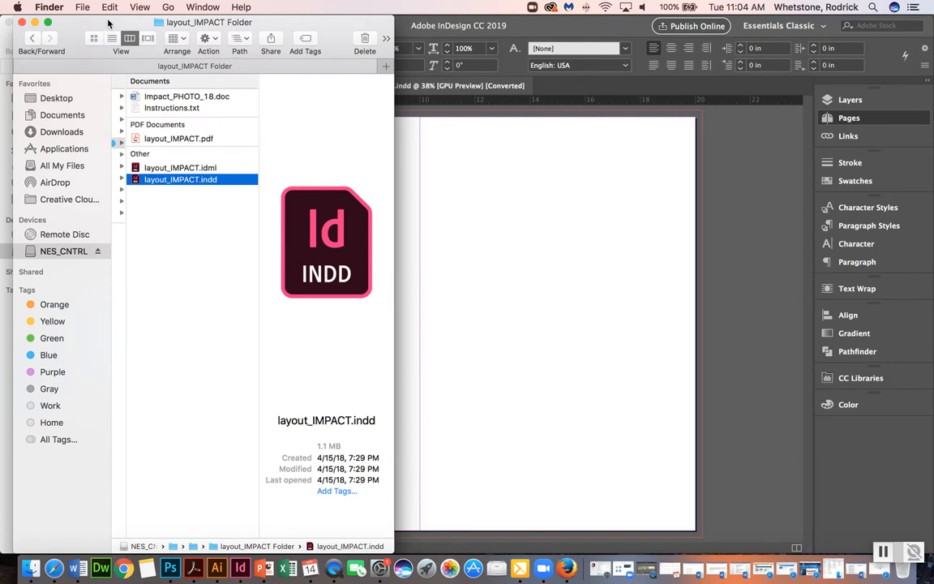
click(102, 7)
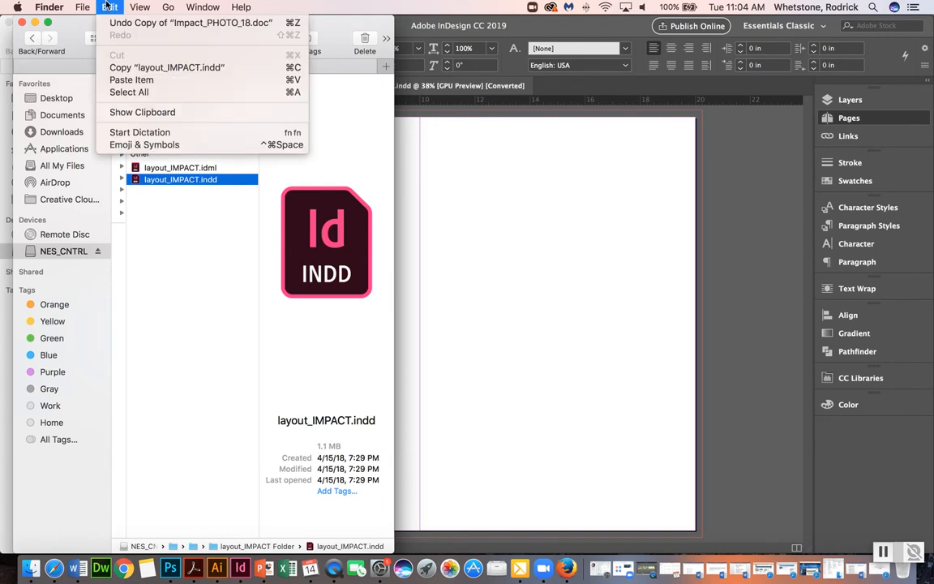
click(122, 80)
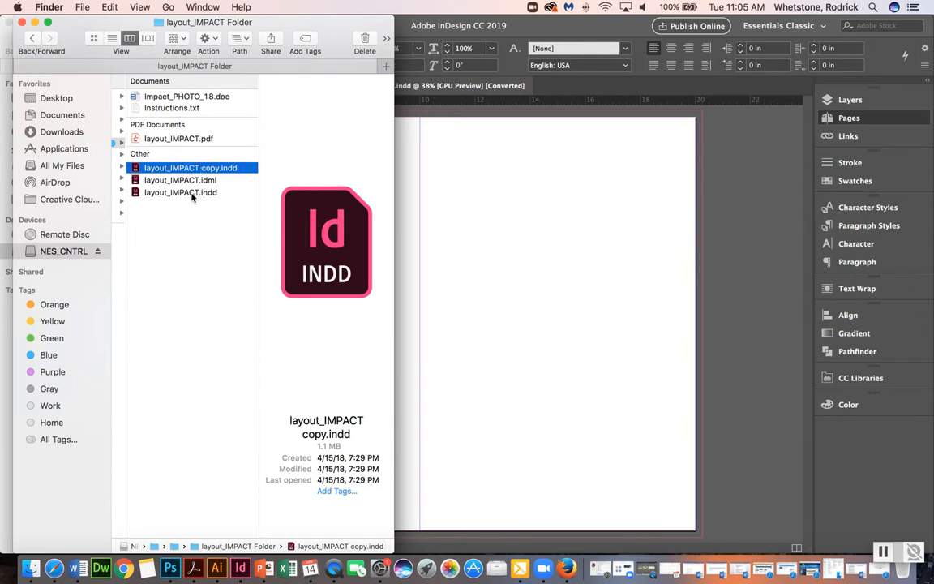
click(192, 197)
drag(192, 197, 192, 222)
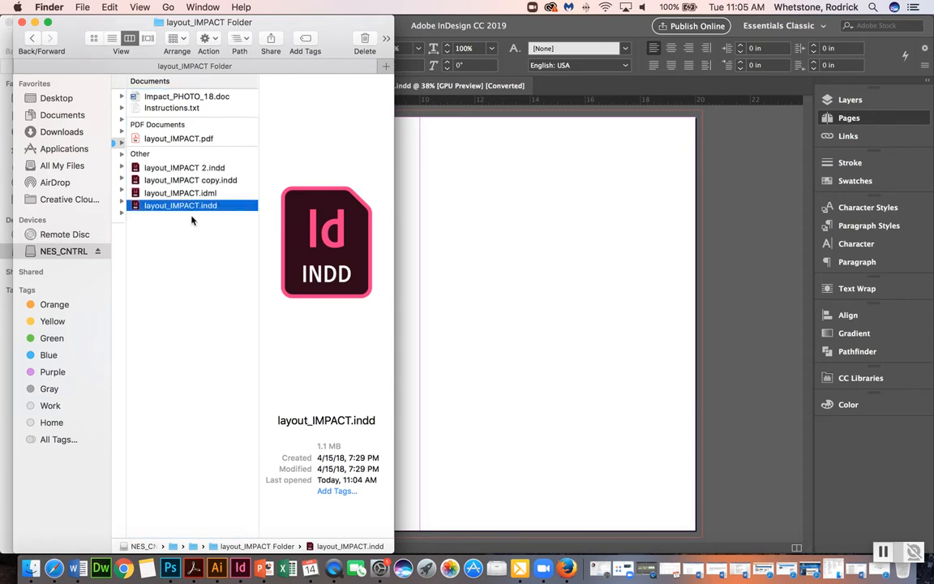
- Rename the original layout_IMPACT.indd as layout_IMPACT1.indd
click(193, 206)
click(198, 208)
text(1)
key(Return)
- Rename layout_IMPACT 2.indd as layout_IMPACT2.indd, without the space
click(194, 167)
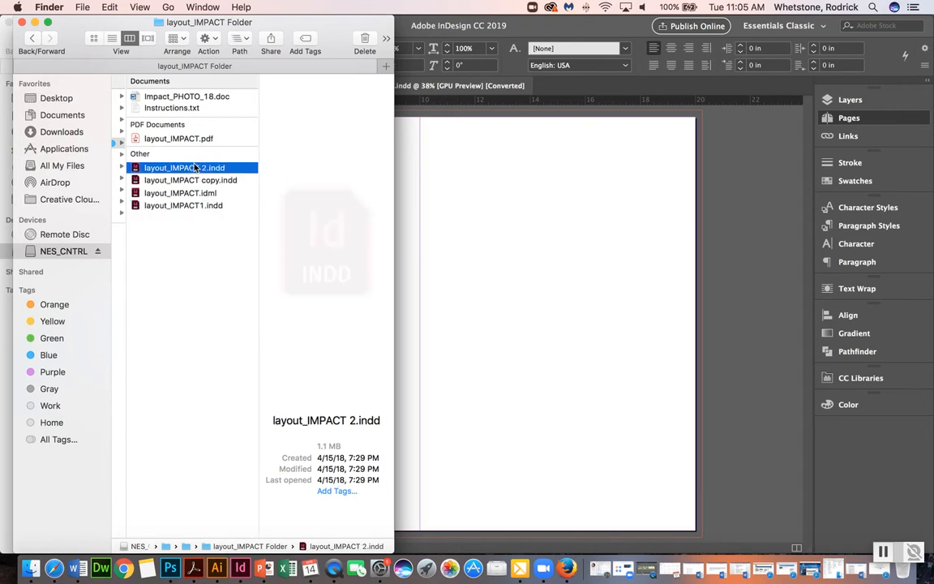
click(194, 168)
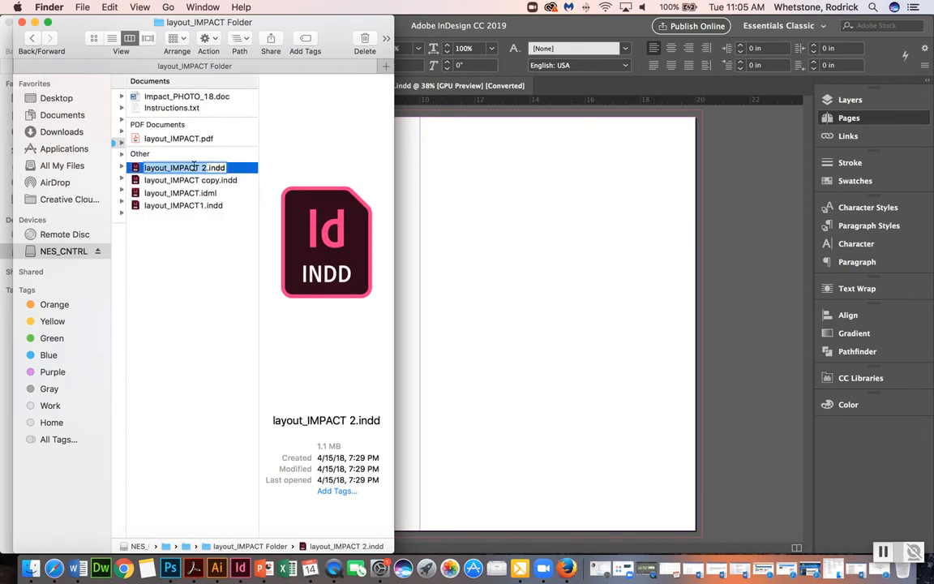
click(202, 169)
key(BackSpace)
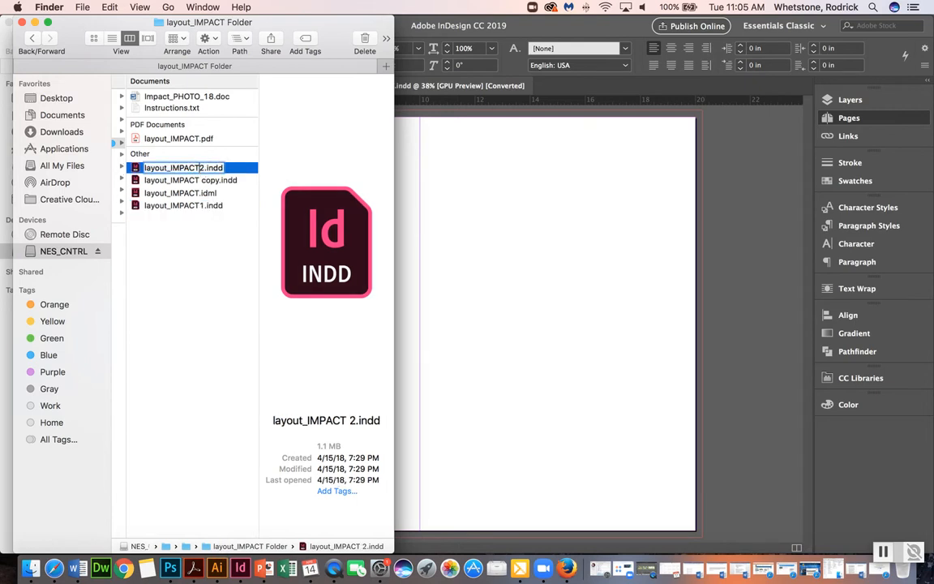
key(Return)
- Rename layout_IMPACT copy.indd as layout_IMPACT3.indd
click(189, 169)
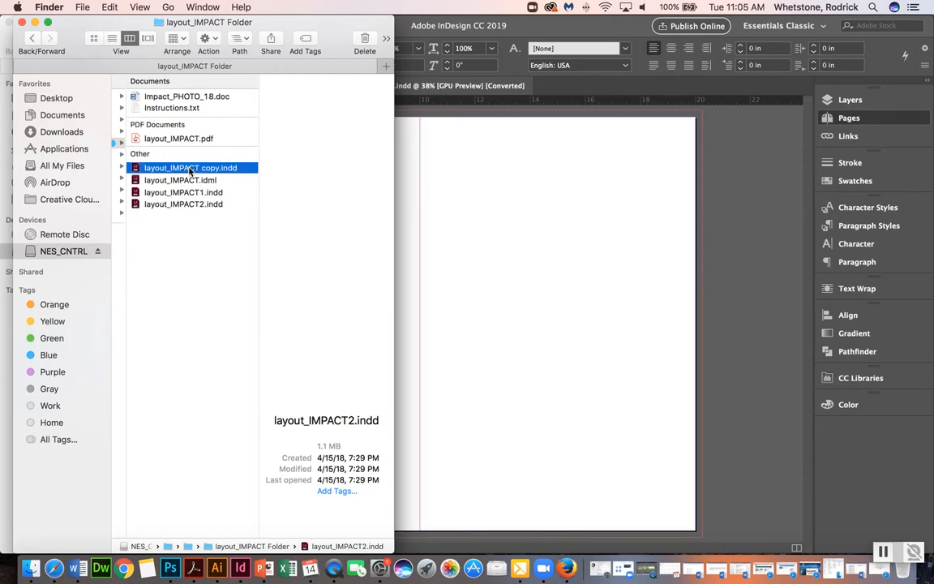
click(190, 168)
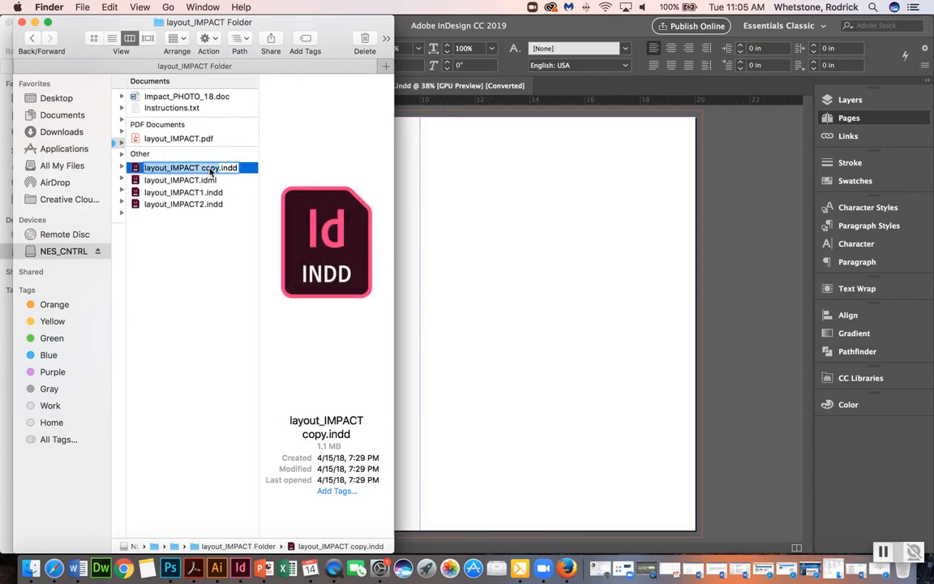
key(BackSpace)
key(BackSpace)
key(BackSpace)
key(BackSpace)
key(BackSpace)
text(3)
key(Return)
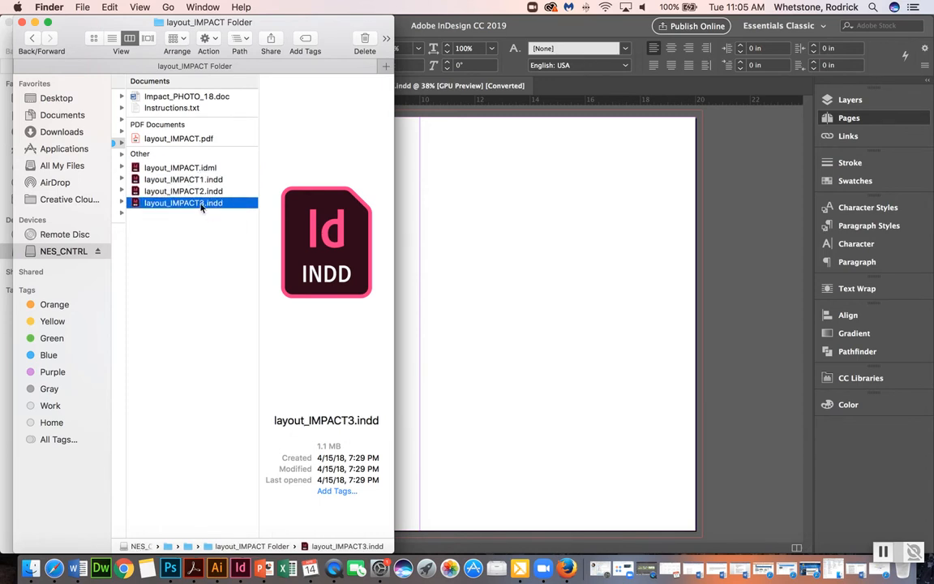
- Open layout_IMPACT1.indd in InDesign and close the old layout_IMPACT.indd document without saving its changes
click(176, 180)
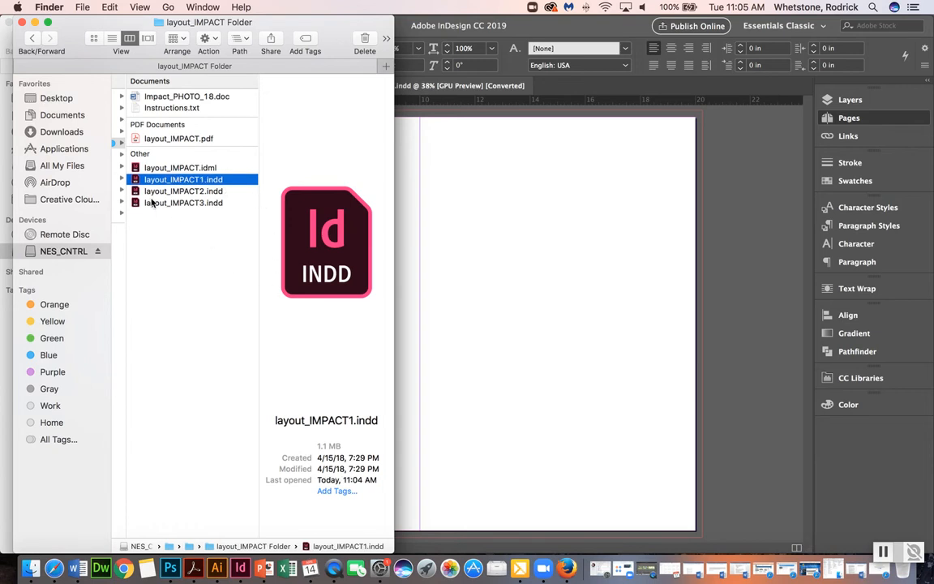
double_click(136, 179)
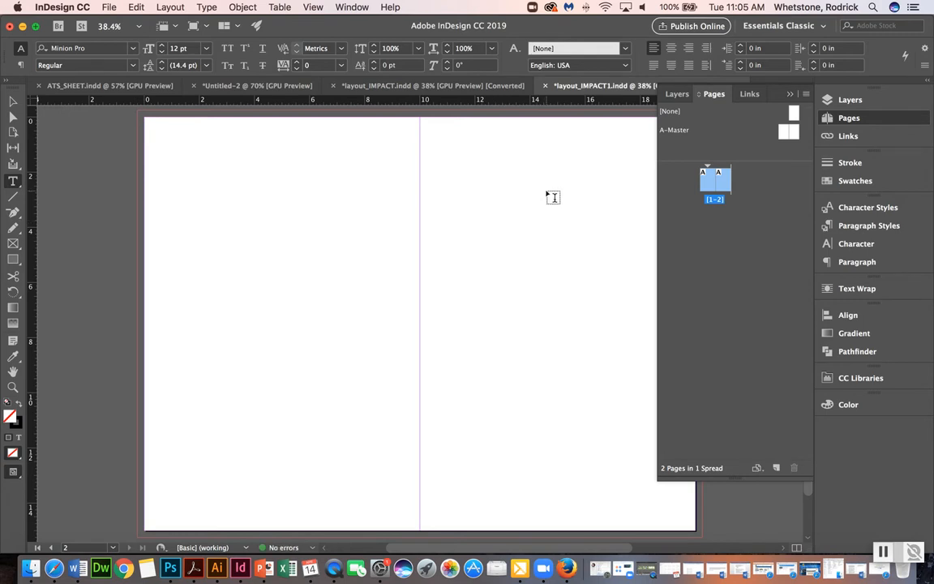
click(369, 85)
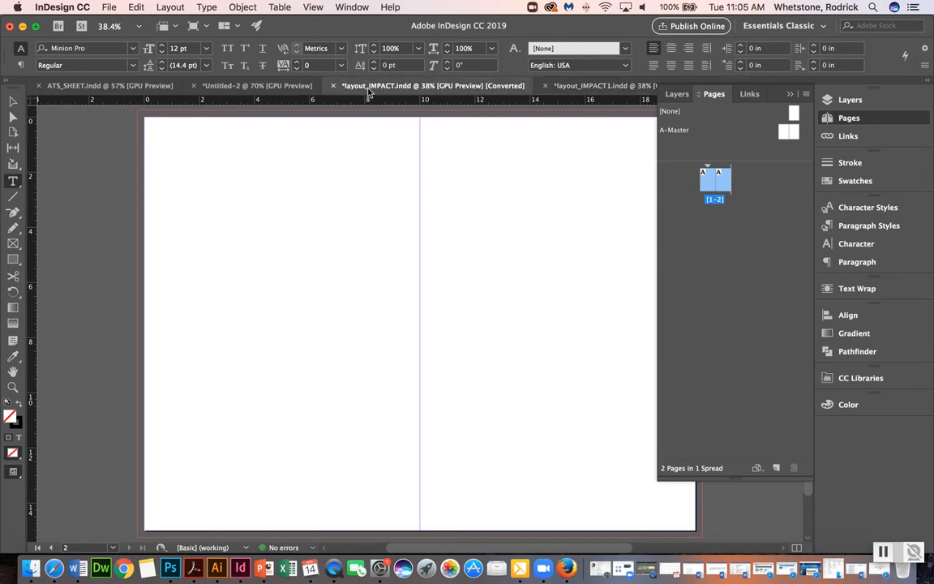
click(332, 86)
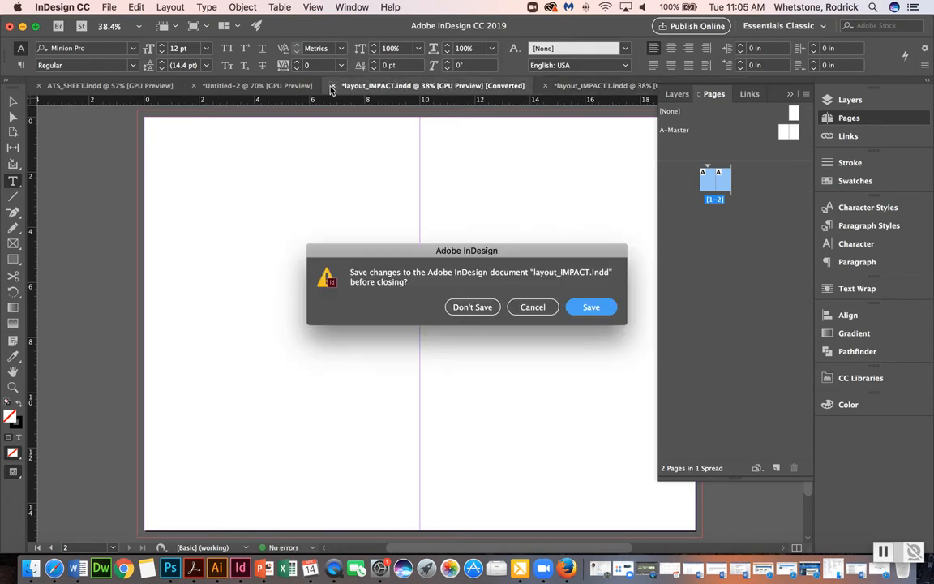
click(473, 306)
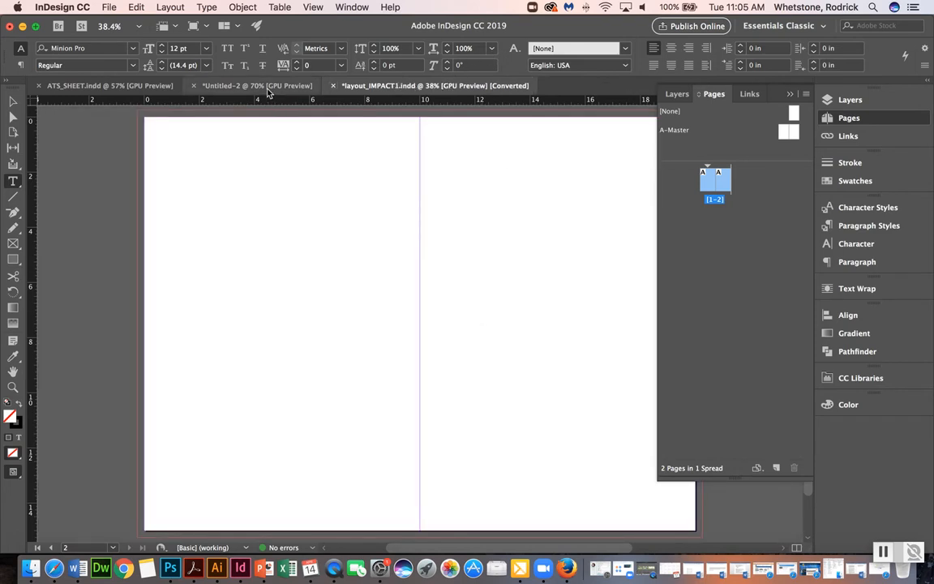
- Draw a text frame about 6.8 in wide and 7.85 in high on the first page and place the text cursor in it
scroll(494, 233, right, 1)
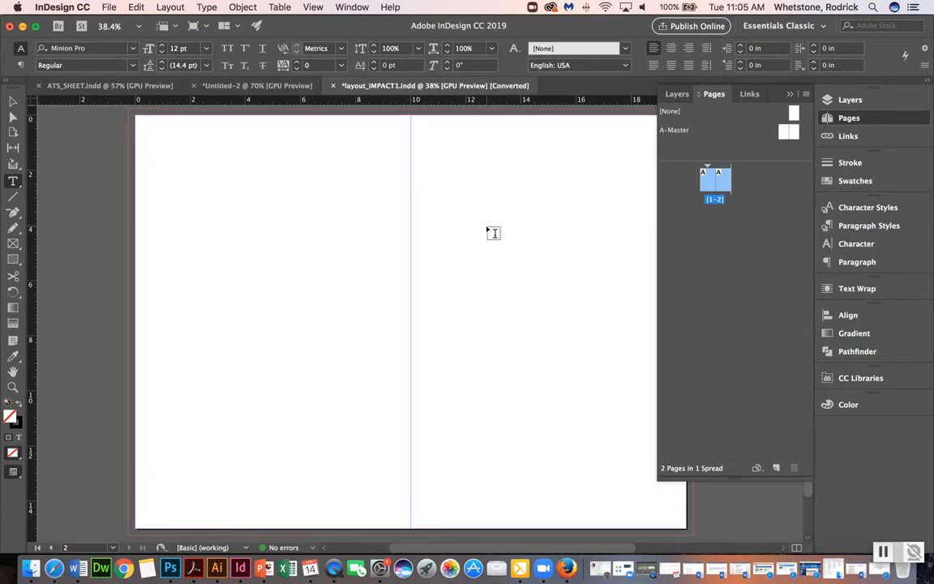
click(791, 95)
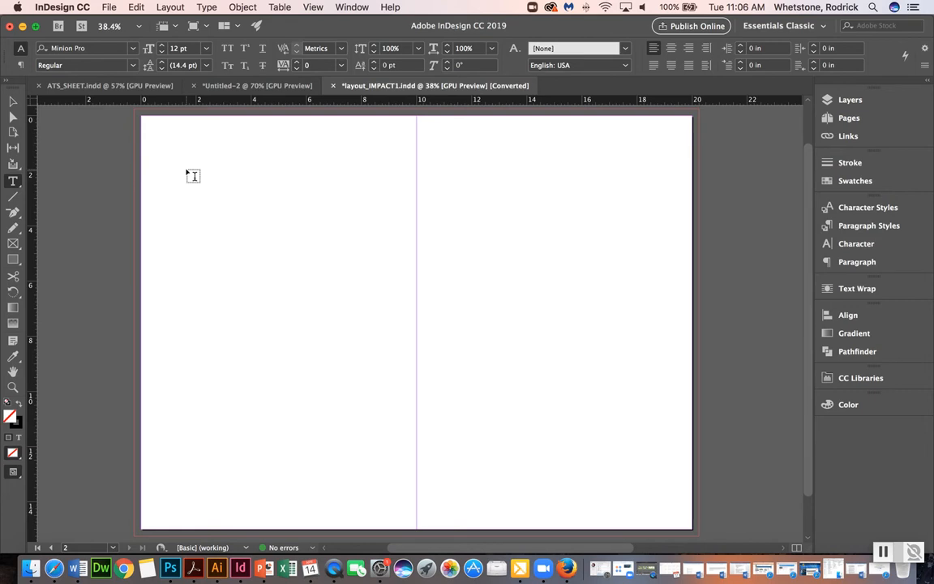
drag(161, 166, 350, 381)
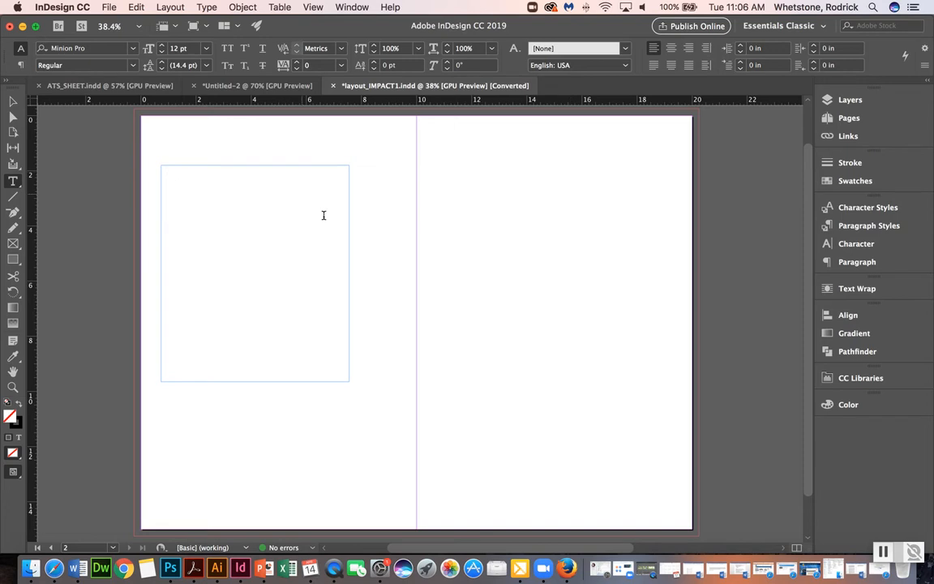
click(204, 246)
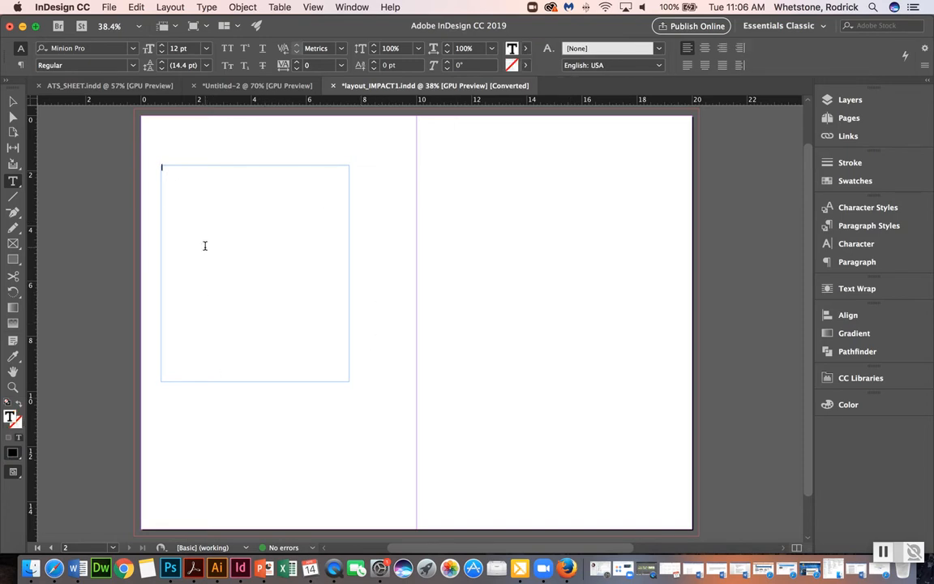
- Switch to Finder, open Impact_PHOTO_18.doc in Word and copy its entire text
click(29, 570)
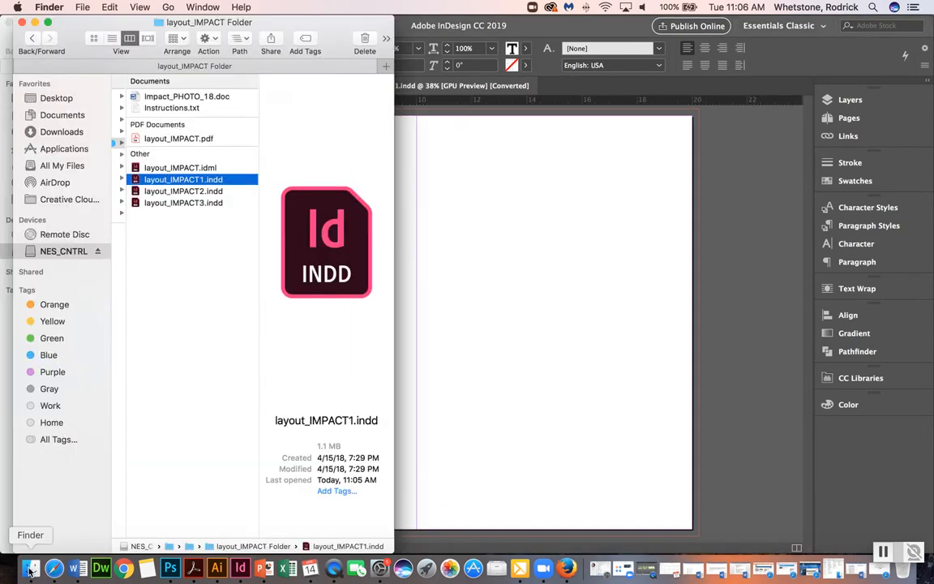
double_click(165, 98)
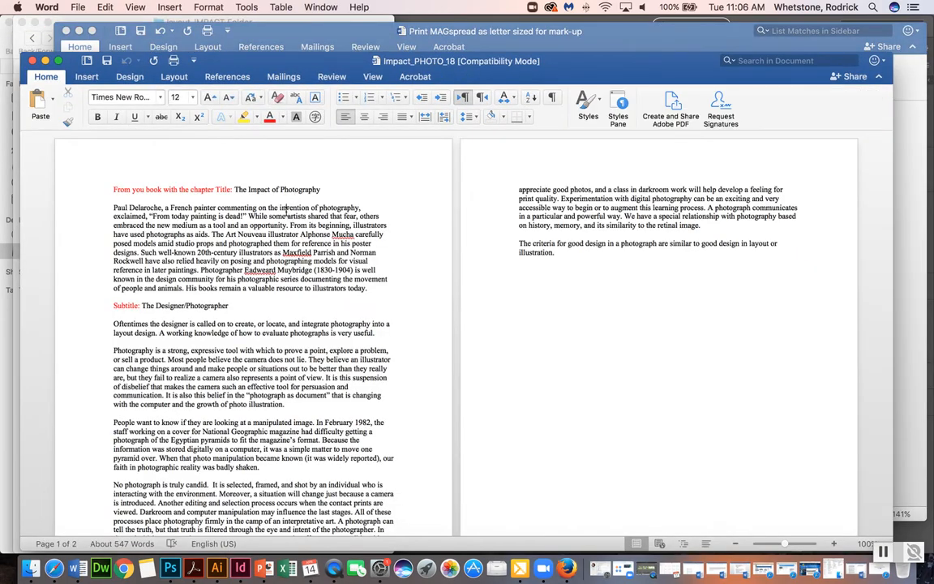
key(super+a)
key(super+c)
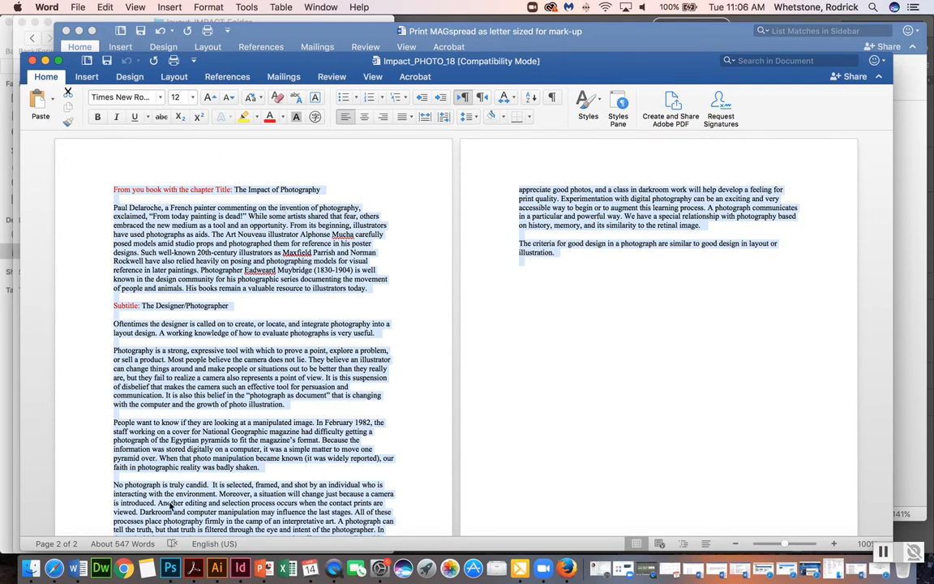
- Switch back to InDesign and paste the copied article text into the empty text frame
click(240, 569)
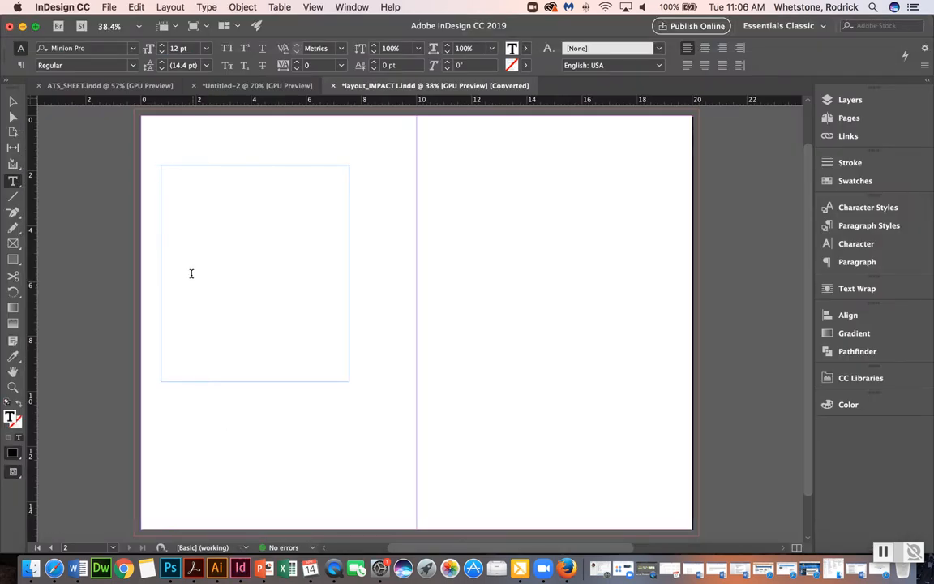
click(134, 7)
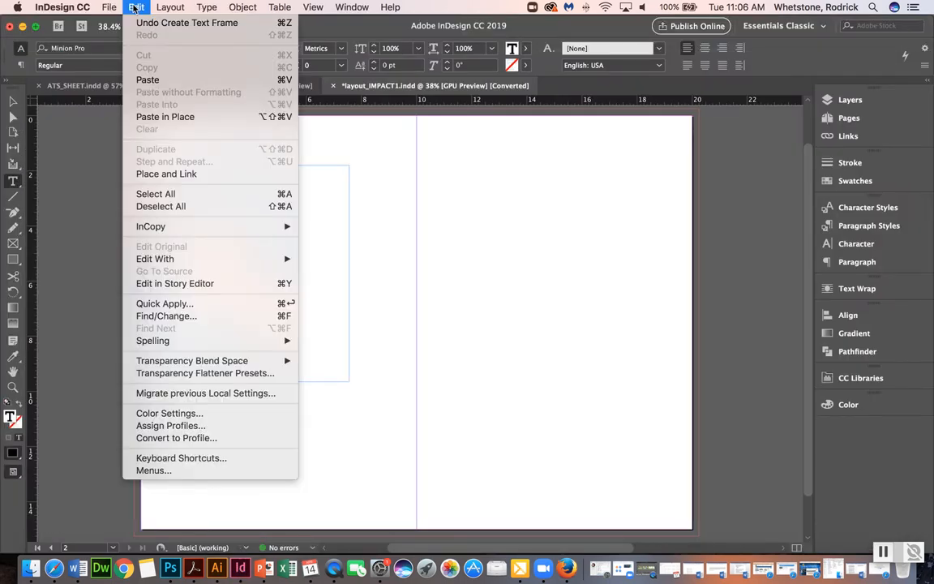
click(147, 79)
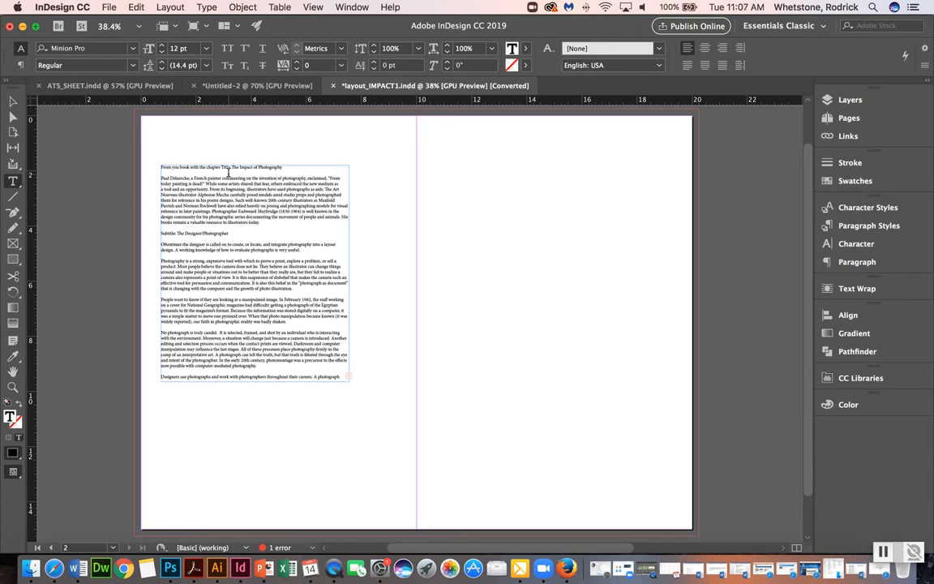
- Delete the words "From you book with the chapter Title:" before the heading "The Impact of Photography"
key(super+equal)
key(super+equal)
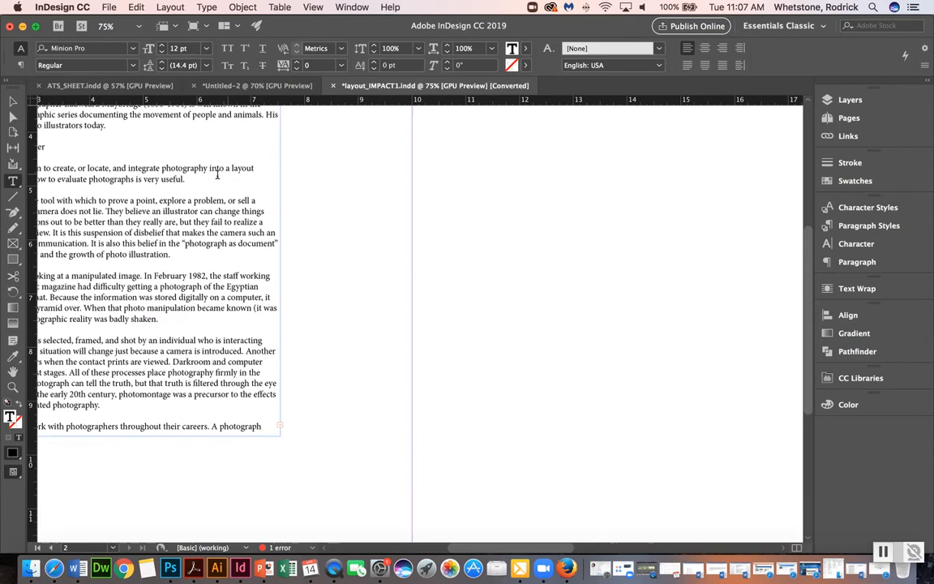
key(super+equal)
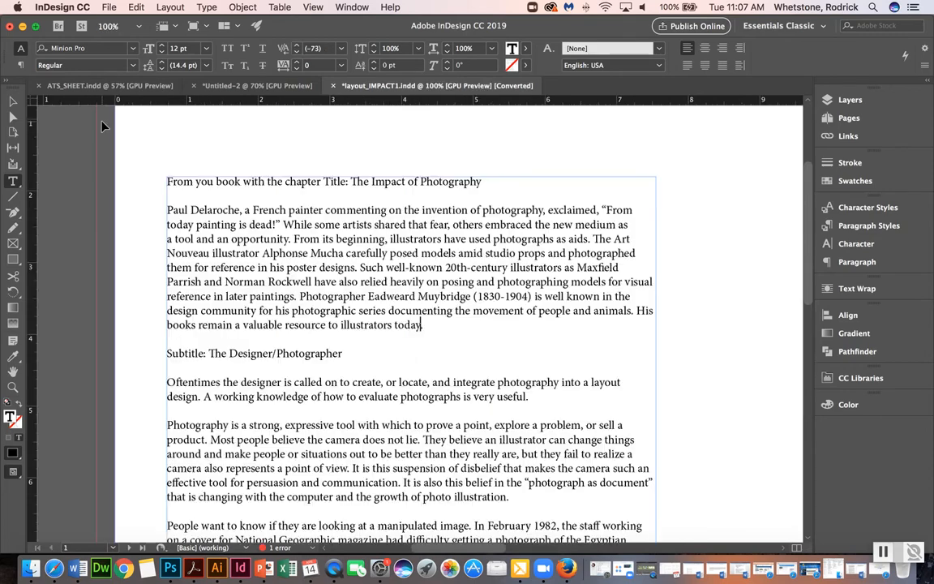
key(super+equal)
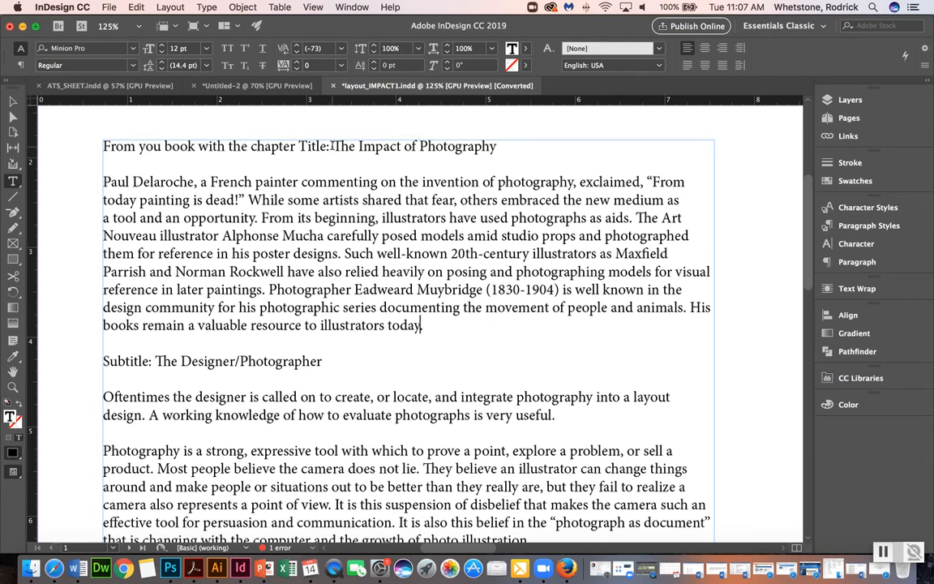
drag(331, 145, 102, 146)
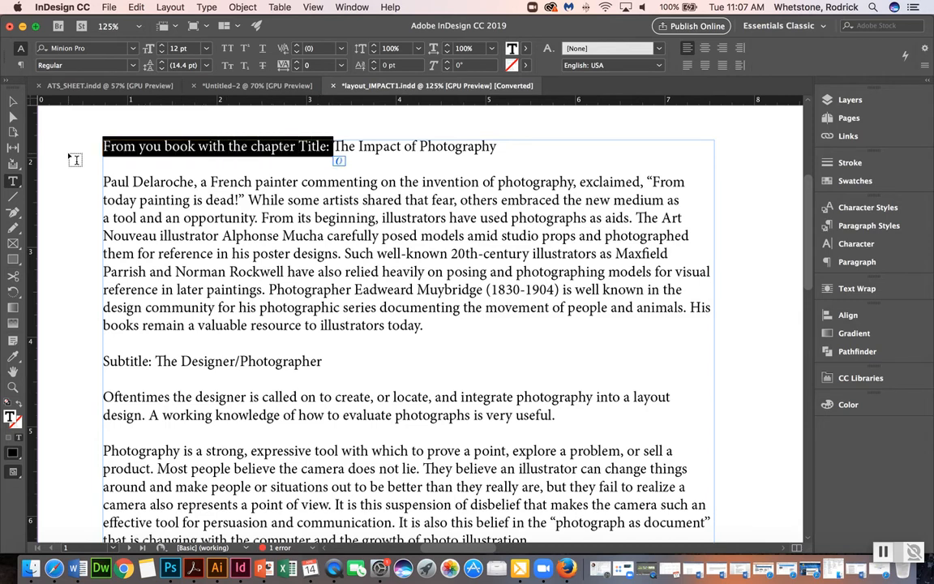
key(BackSpace)
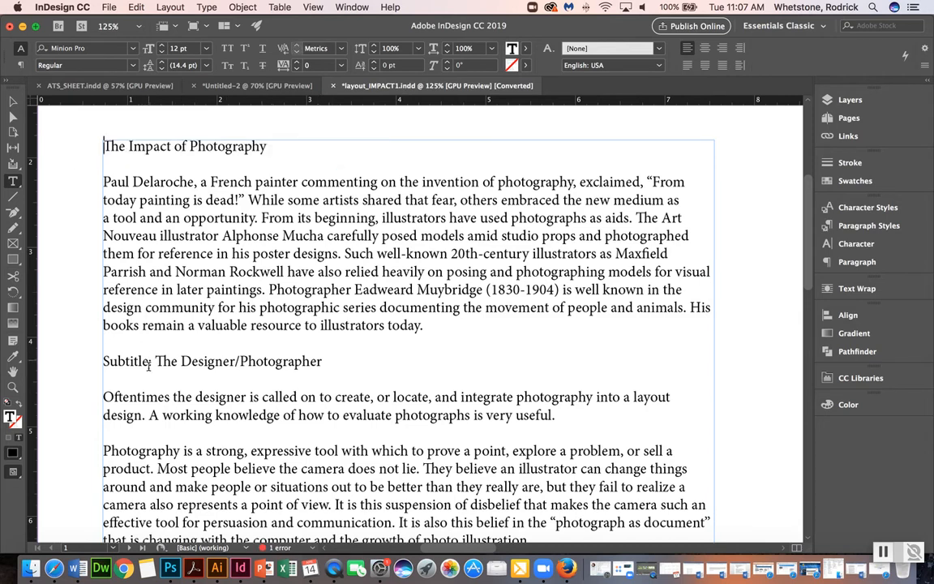
- Delete the word "Subtitle:" before the subheading "The Designer/Photographer"
right_click(133, 332)
click(97, 332)
drag(154, 363, 91, 364)
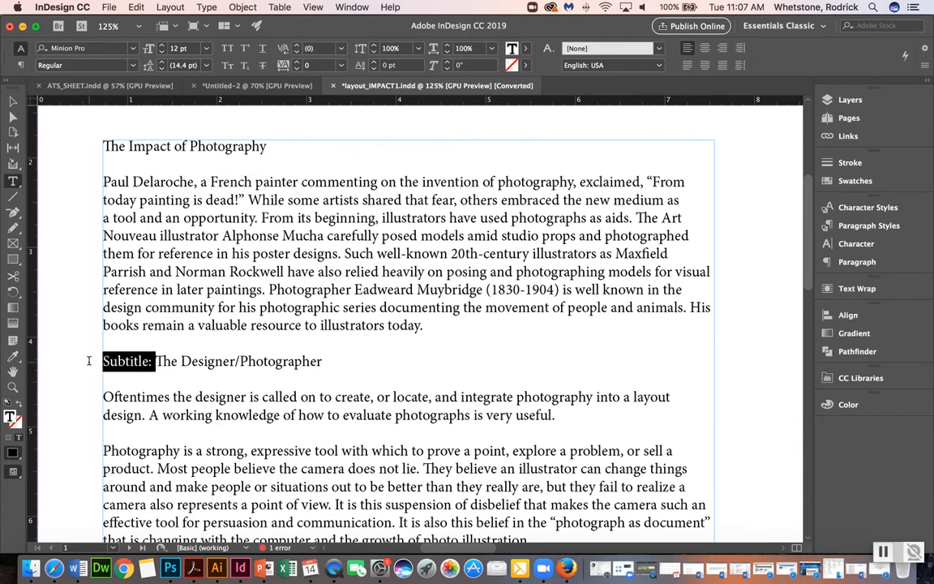
key(BackSpace)
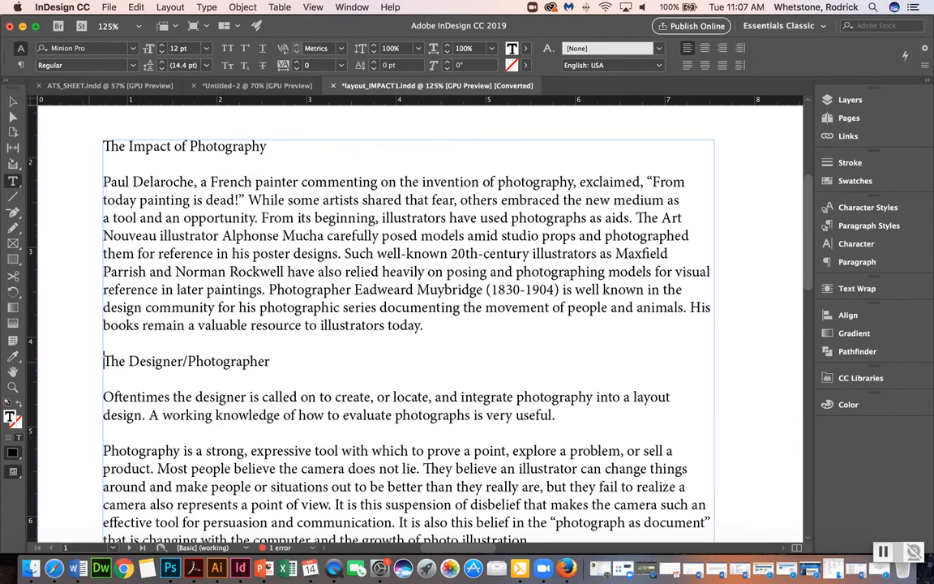
- Extend the article's text frame downward to a height of about 12.64 in so that it shows the overset text
key(super+minus)
key(super+minus)
key(super+minus)
key(super+minus)
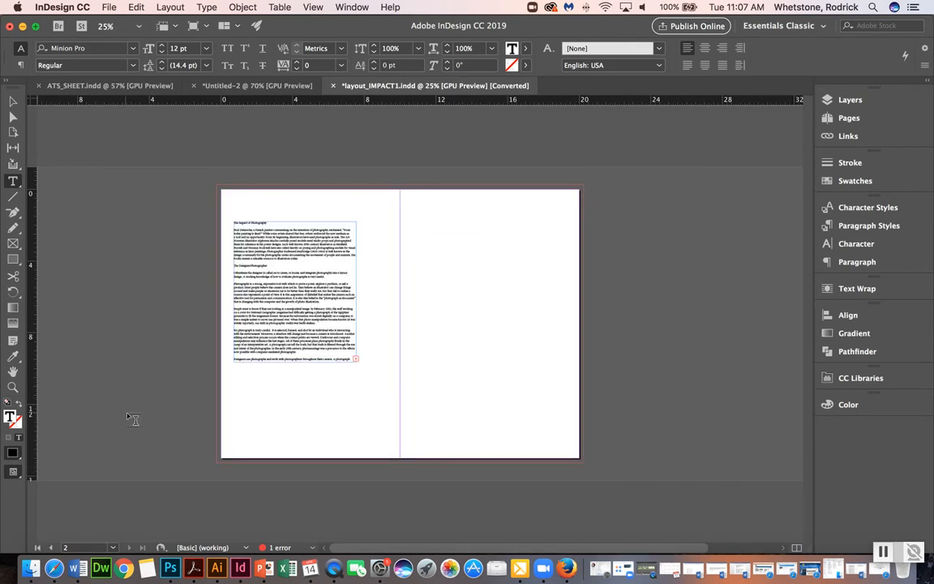
click(13, 102)
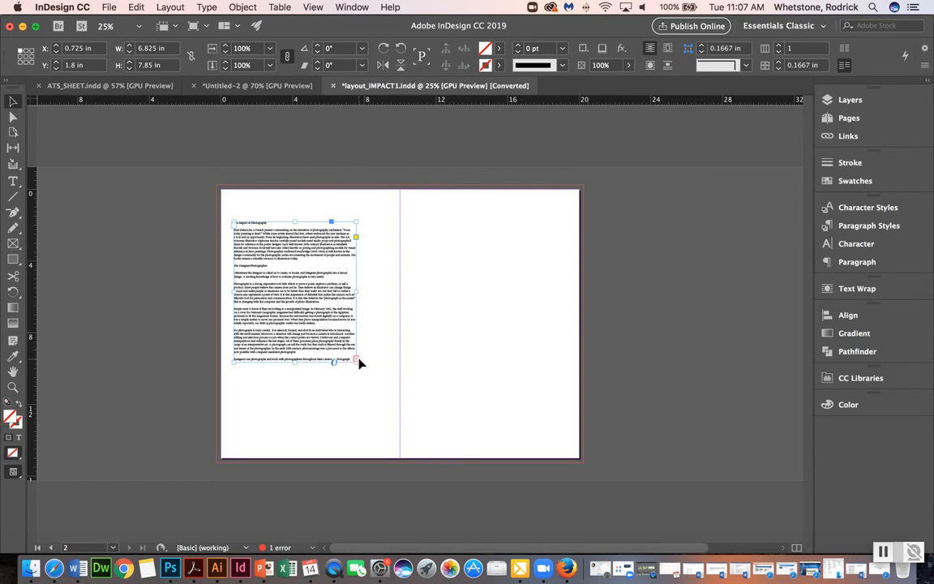
key(super+equal)
key(super+equal)
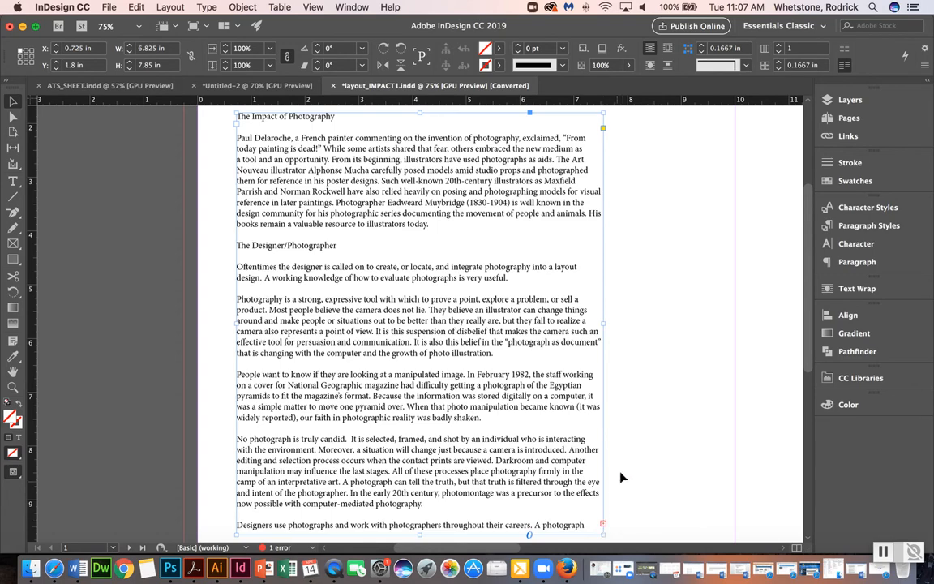
scroll(625, 461, up, 2)
scroll(626, 460, down, 10)
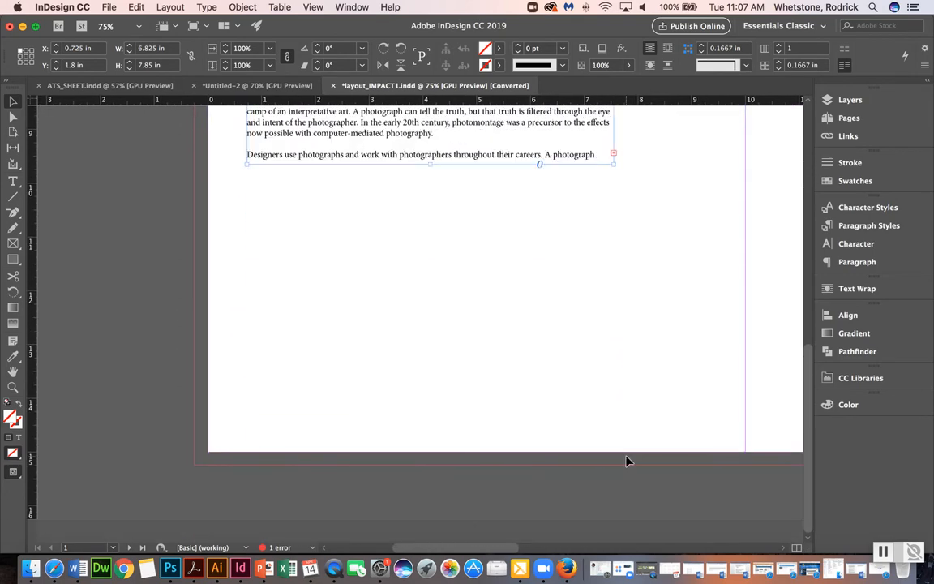
drag(432, 163, 436, 423)
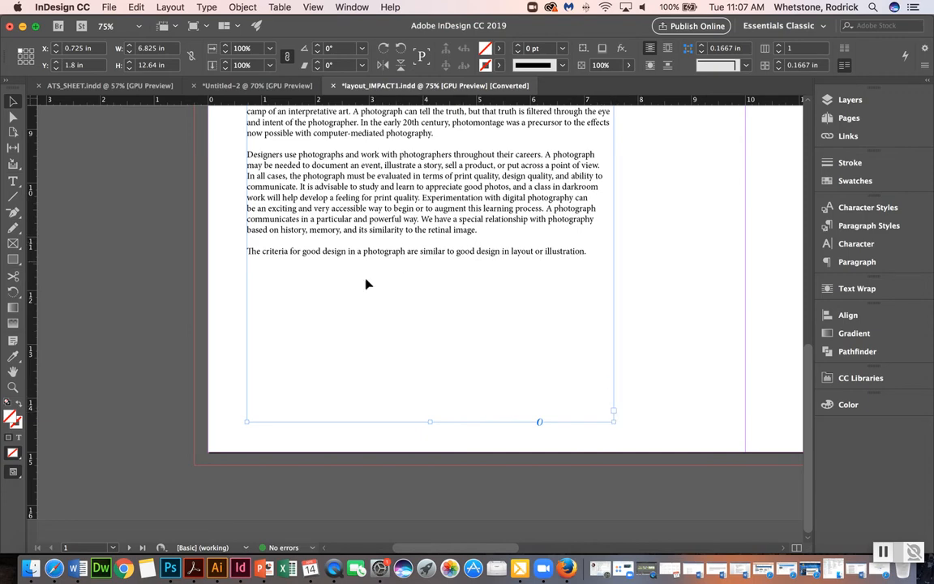
- Move the article's text frame off the spread onto the pasteboard beside the first page, at about X -7.825 in, Y 1.45 in
scroll(429, 290, up, 3)
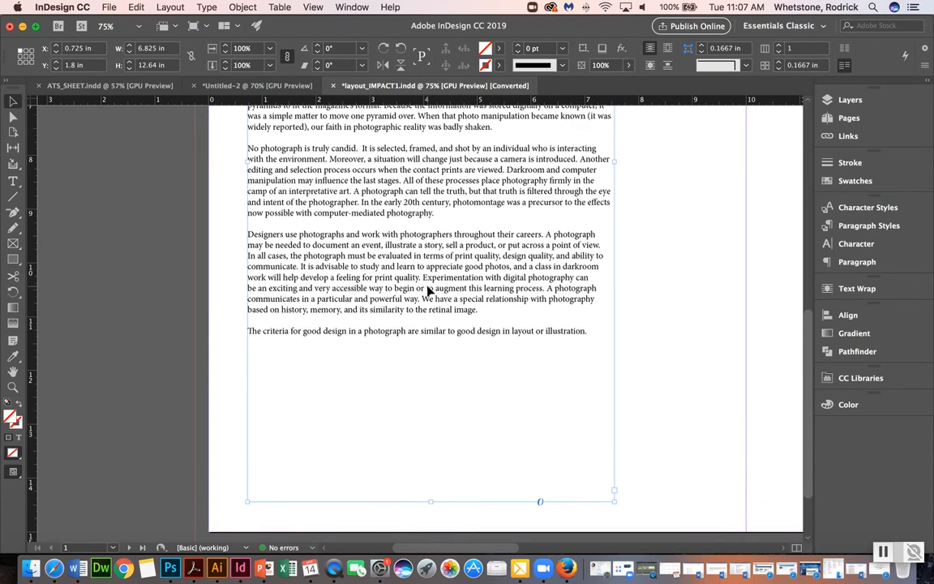
scroll(430, 290, up, 2)
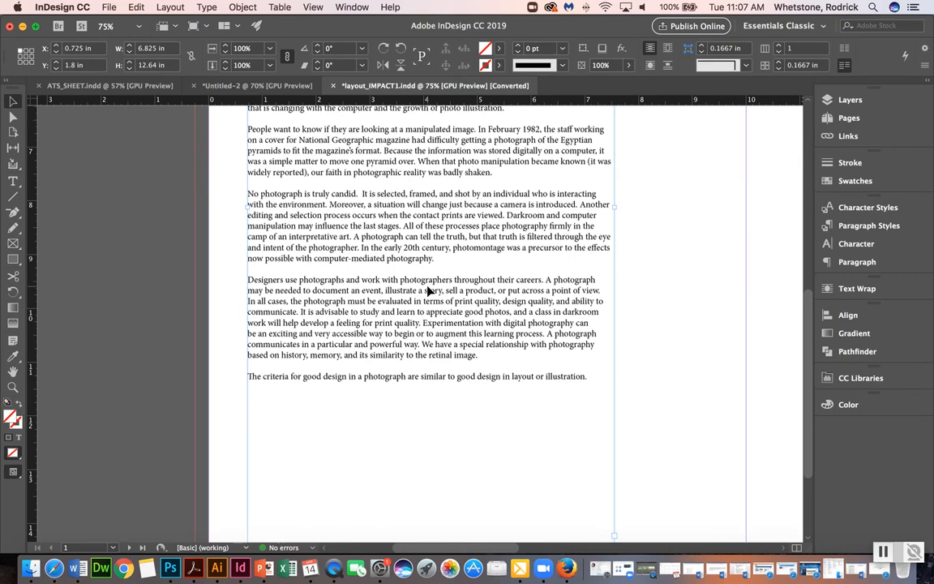
key(super+minus)
key(super+minus)
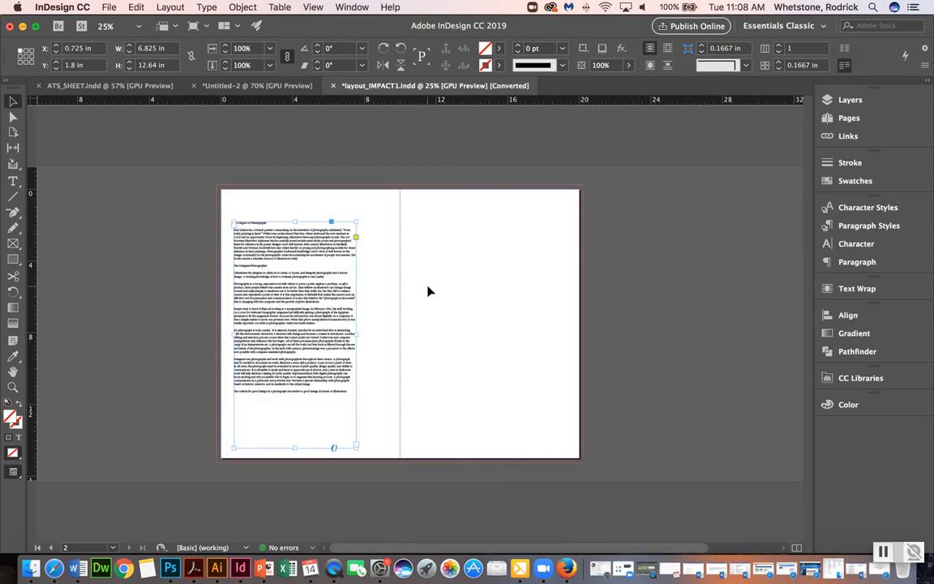
scroll(427, 299, up, 3)
scroll(427, 299, left, 4)
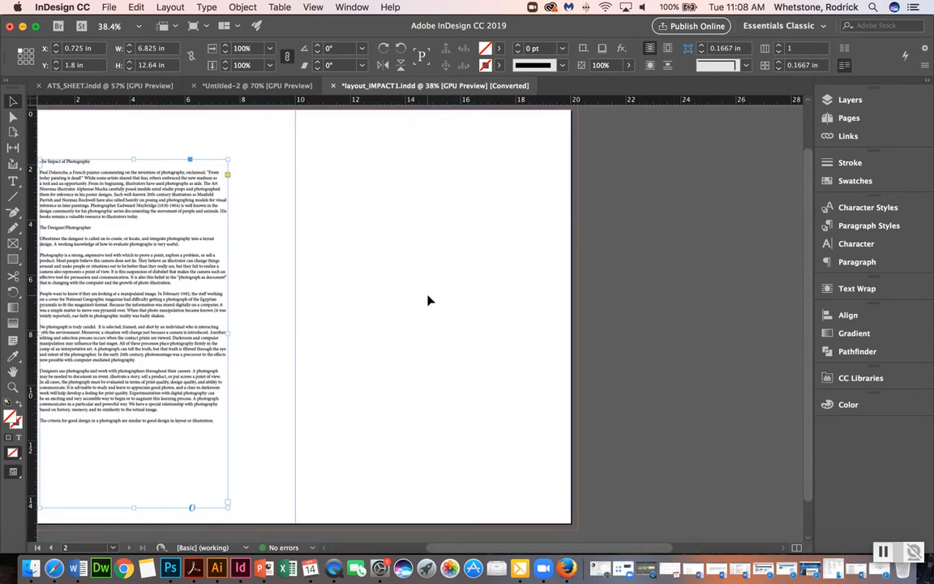
scroll(427, 300, down, 2)
scroll(427, 299, up, 2)
scroll(427, 300, left, 3)
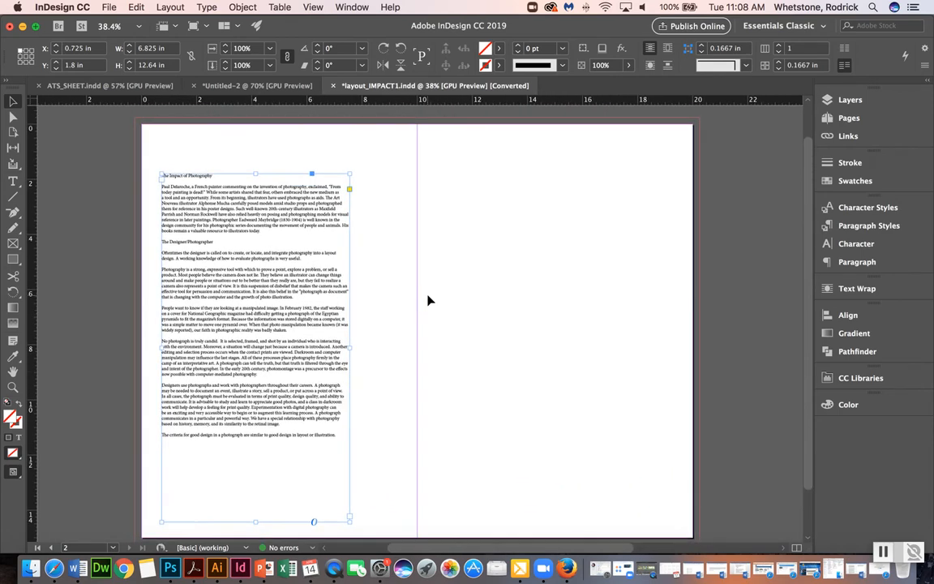
scroll(428, 295, down, 1)
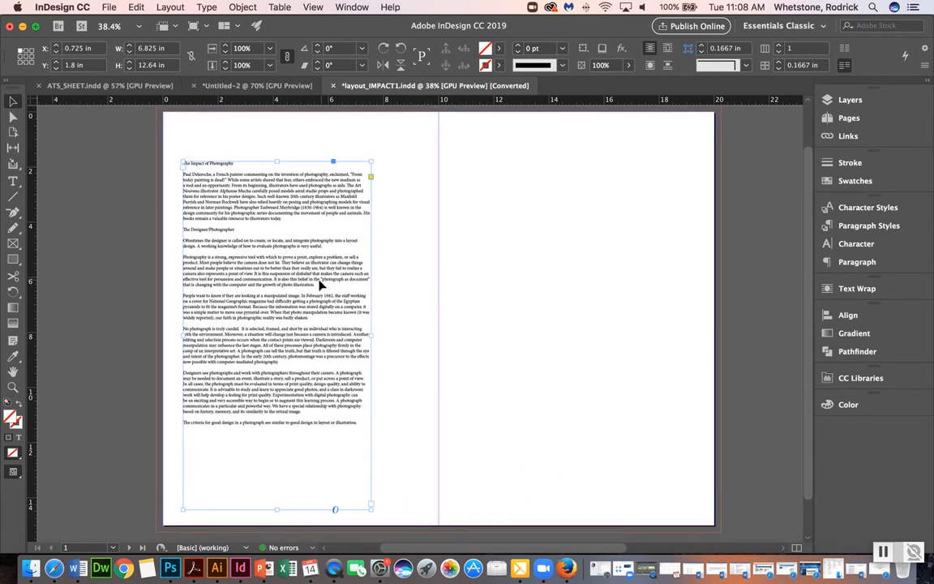
drag(321, 287, 86, 278)
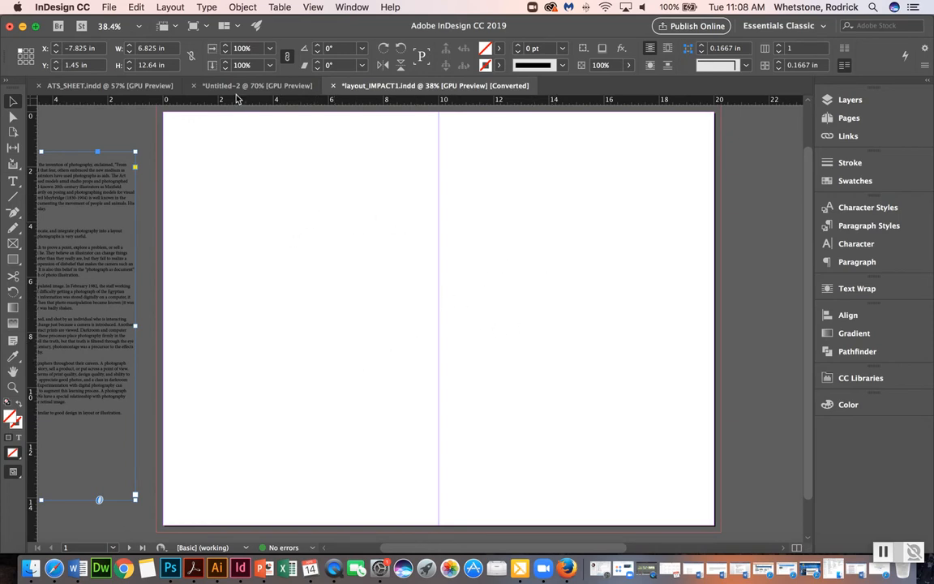
- Open the A-Master spread for editing
click(846, 102)
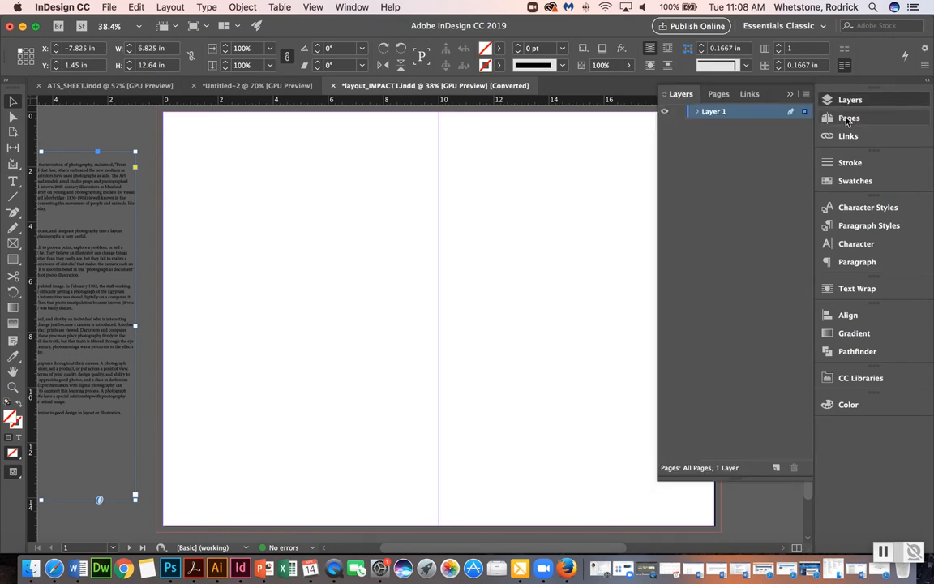
click(846, 118)
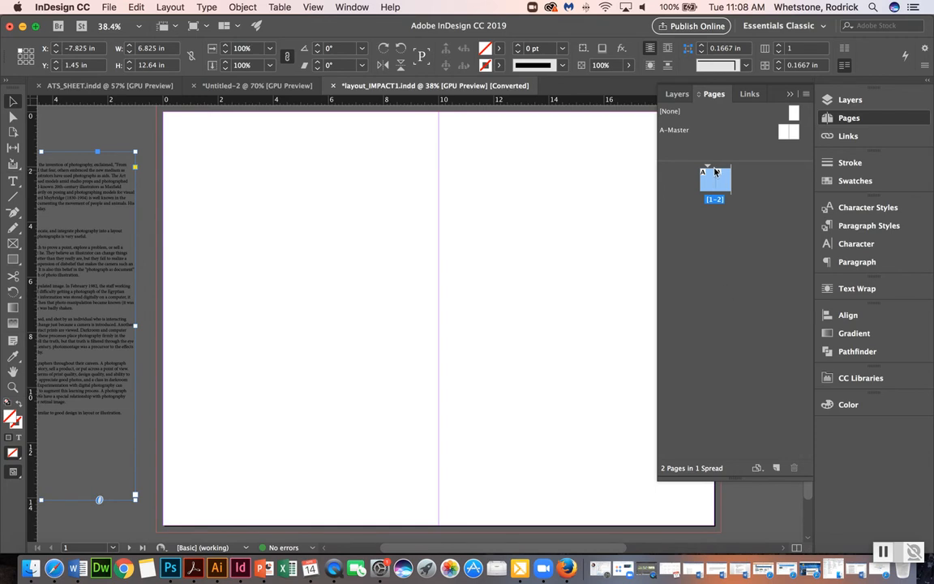
double_click(676, 131)
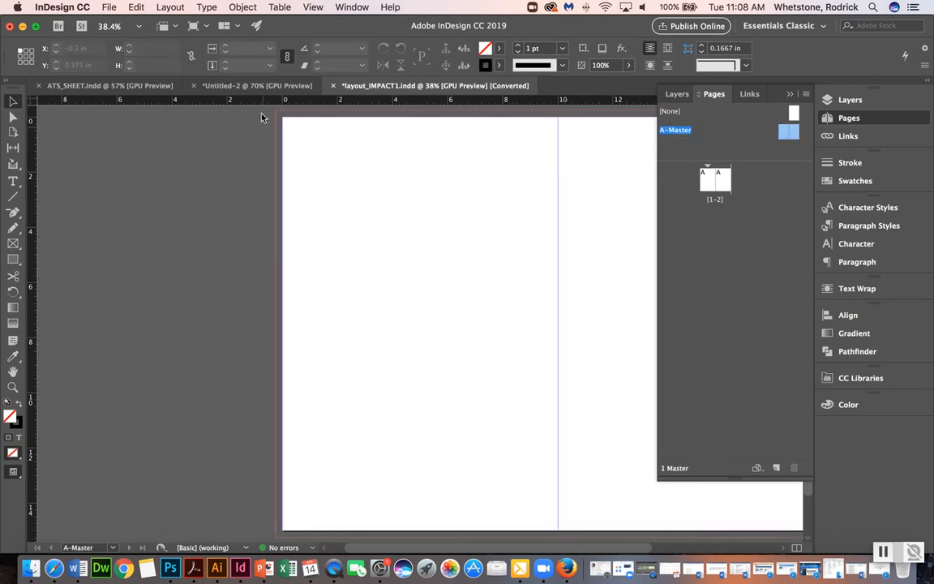
- Set the top, bottom, inside and outside margins of the A-Master spread to 0.5 in
click(233, 8)
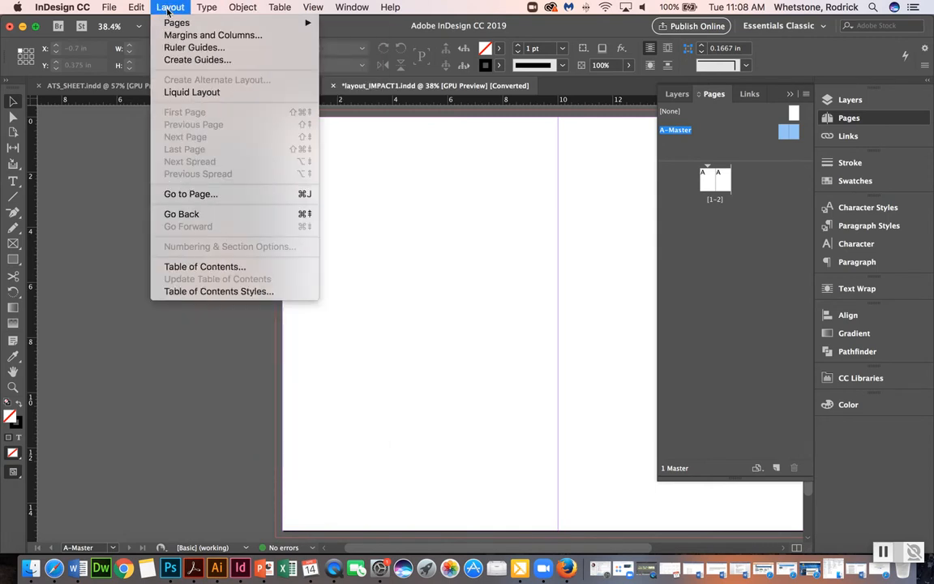
click(180, 36)
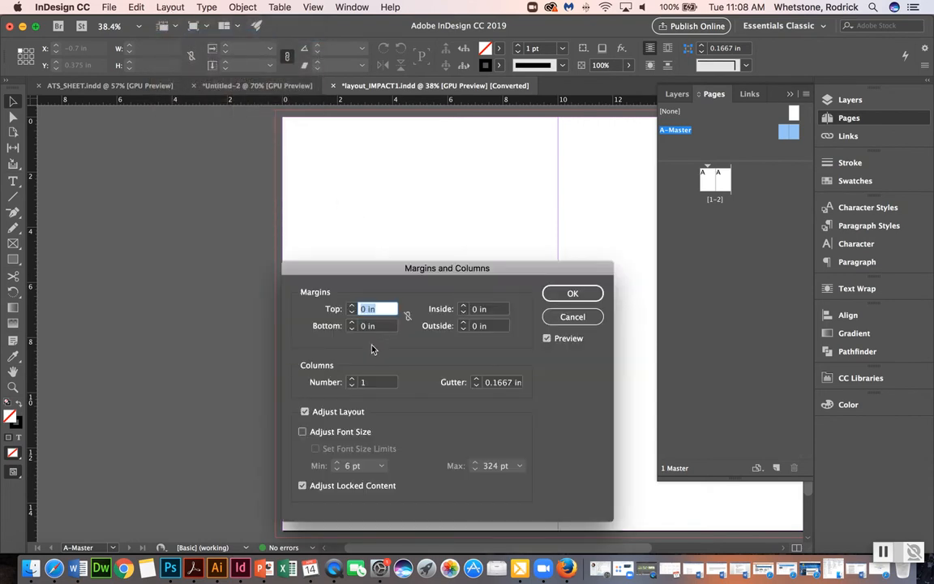
click(352, 306)
click(352, 306)
click(352, 306)
click(351, 306)
click(352, 306)
click(352, 306)
click(352, 307)
click(352, 306)
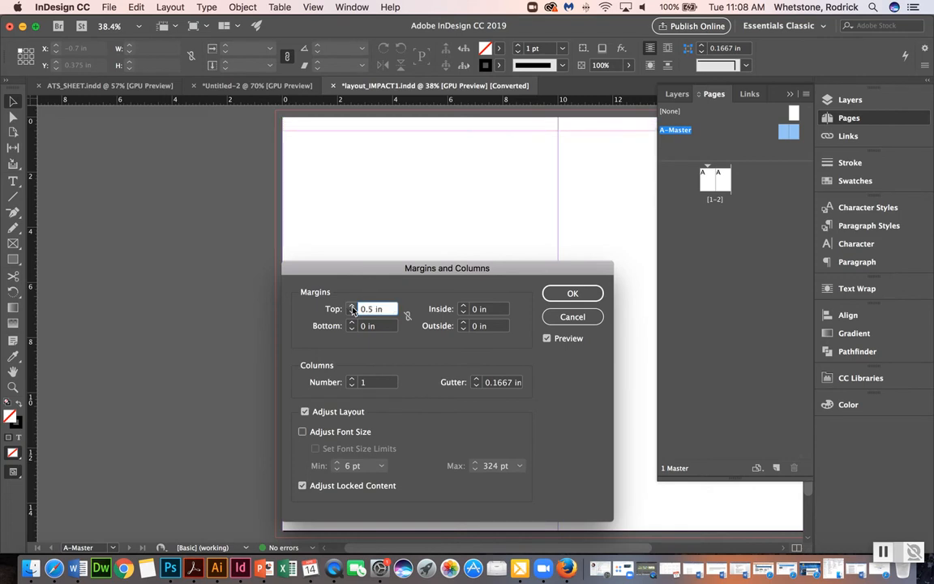
click(406, 316)
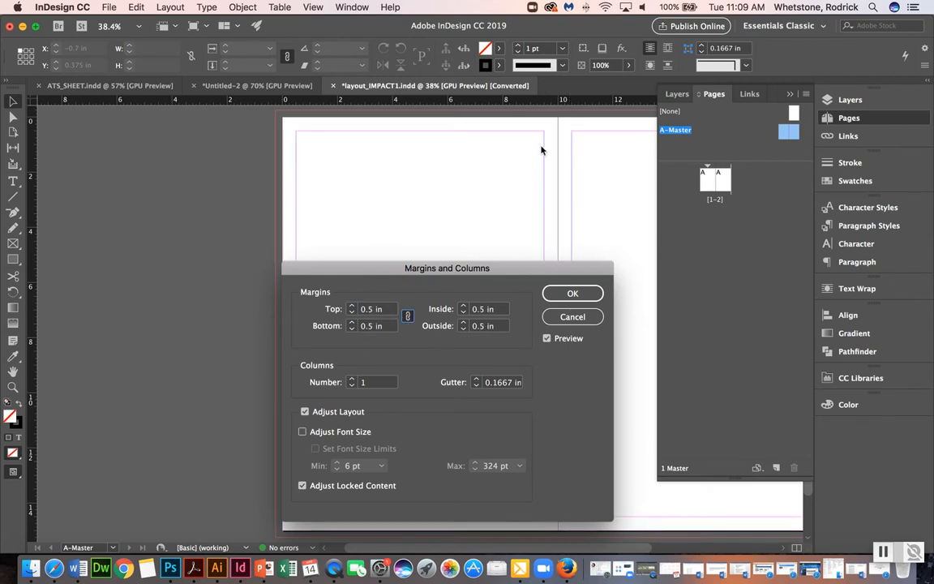
- Divide each A-Master page into 3 columns and apply the margin and column settings
click(351, 379)
click(351, 379)
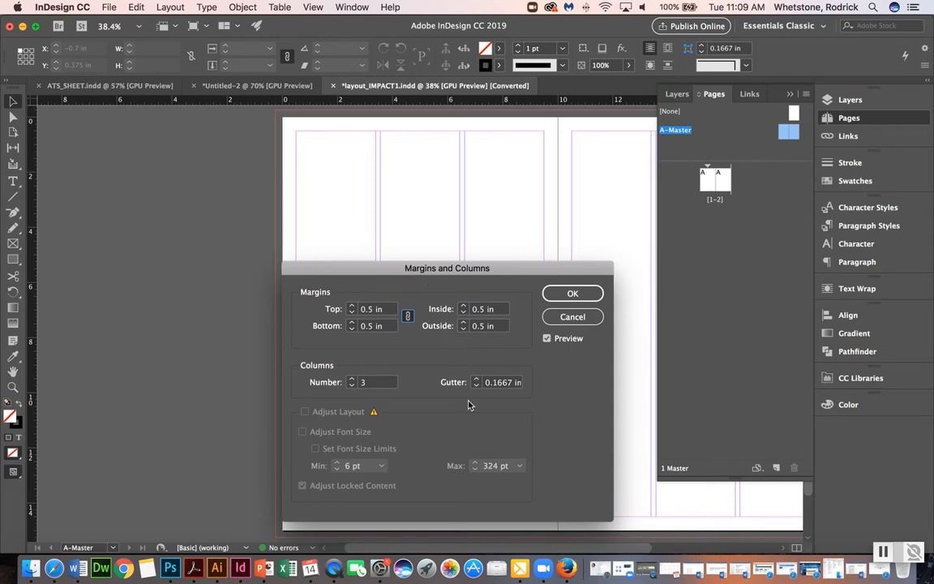
click(572, 295)
scroll(477, 303, right, 8)
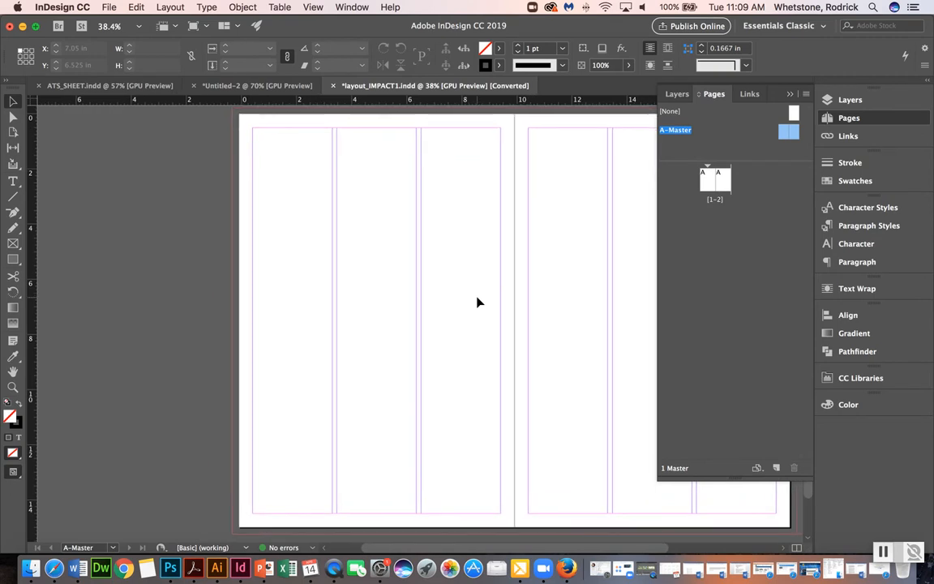
scroll(477, 302, up, 2)
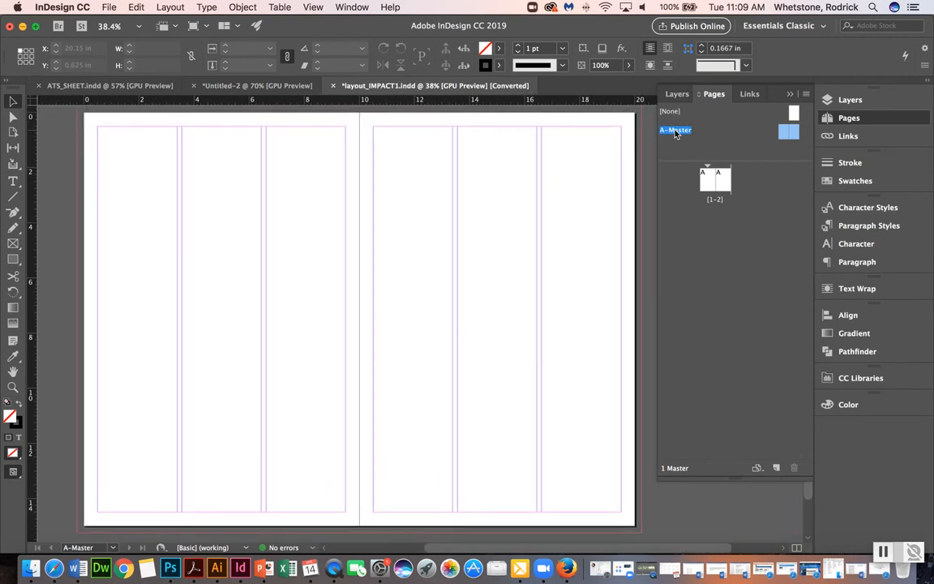
- Return to the page 1-2 spread and move the article's text frame onto the first page at about X 0.5 in, Y 1.86 in
double_click(715, 185)
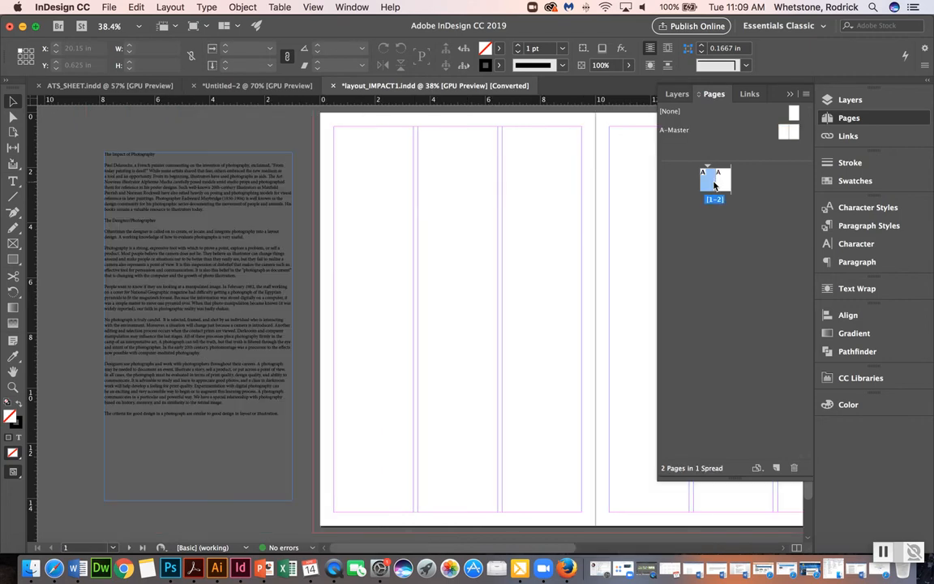
scroll(448, 215, right, 5)
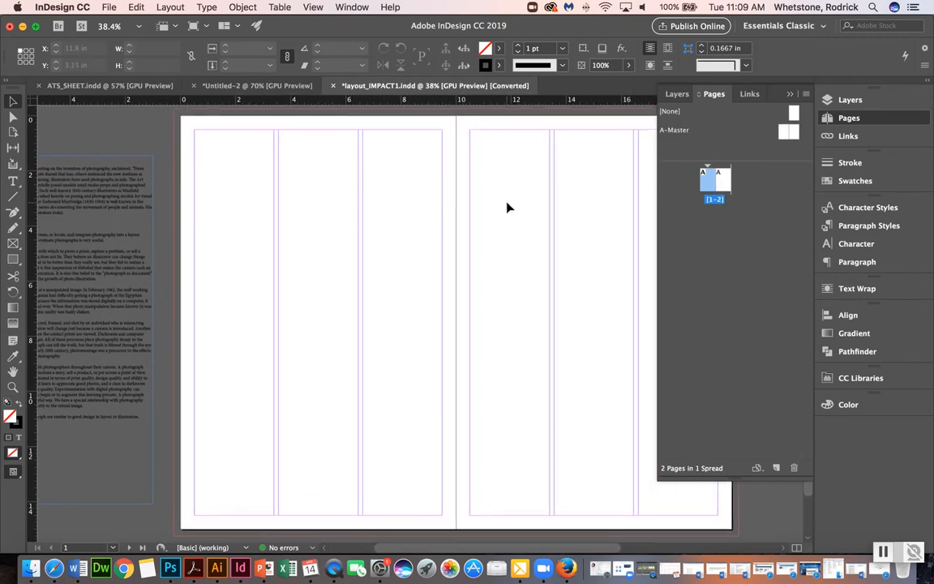
scroll(507, 208, left, 2)
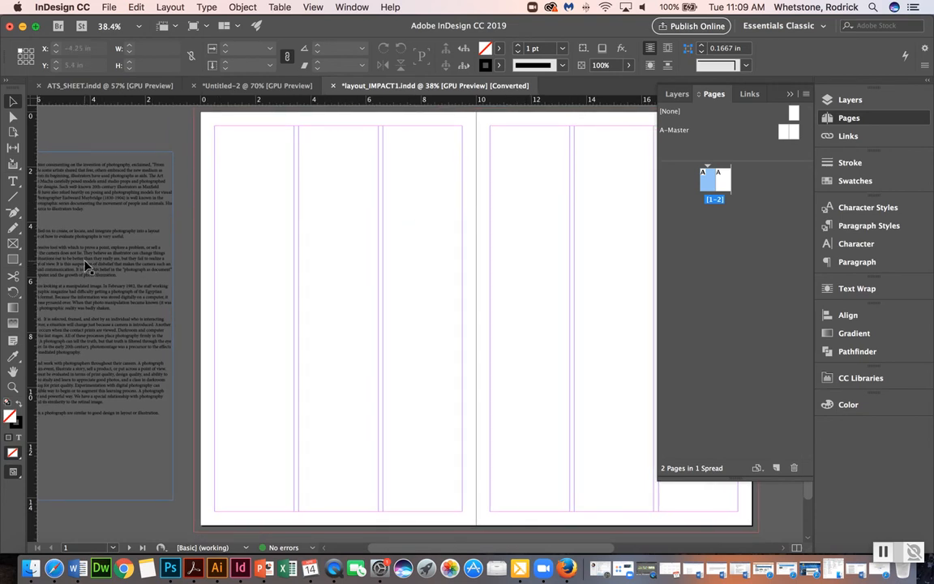
drag(89, 264, 318, 277)
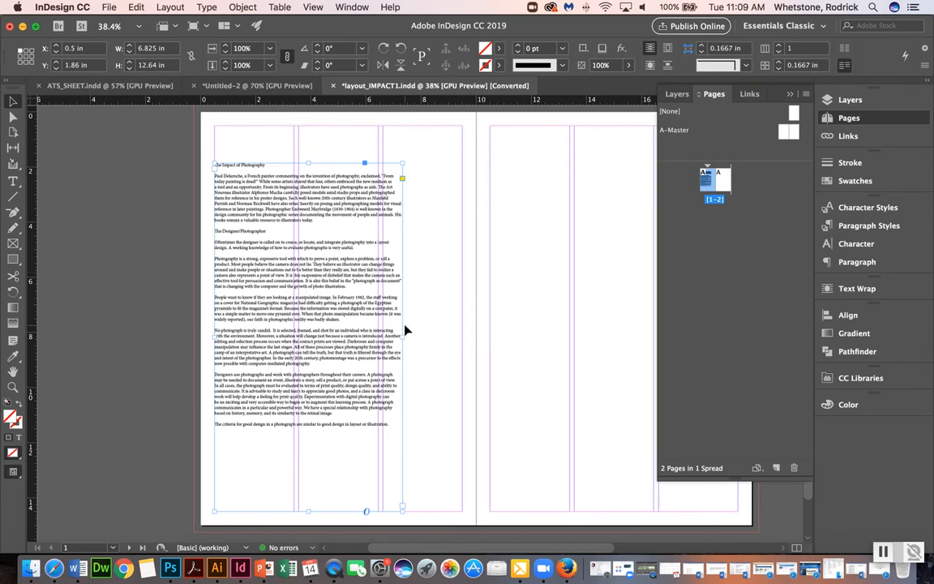
- Fit the article's text frame to the first column, about 2.89 in wide, and lower its upper edge to a height of about 8.425 in
drag(402, 336, 294, 347)
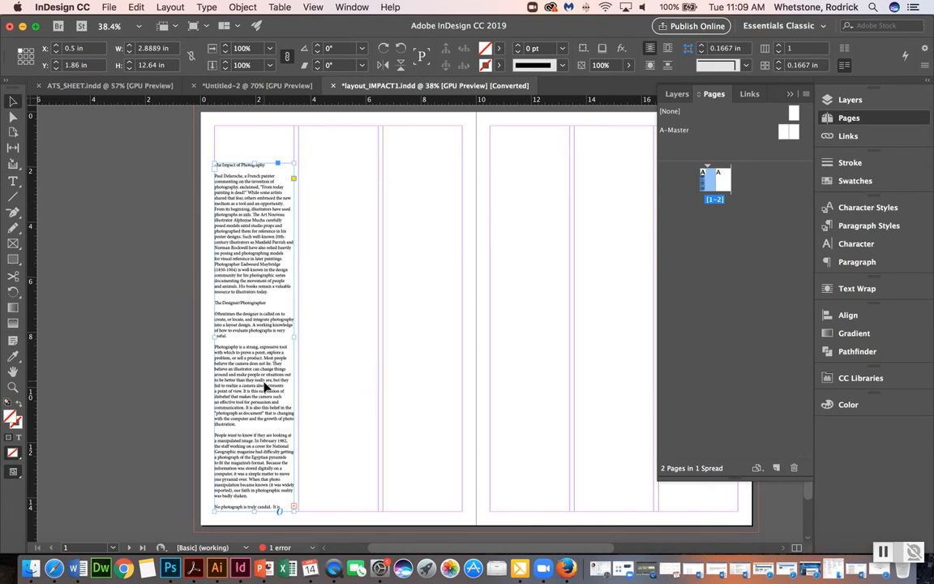
drag(231, 163, 270, 283)
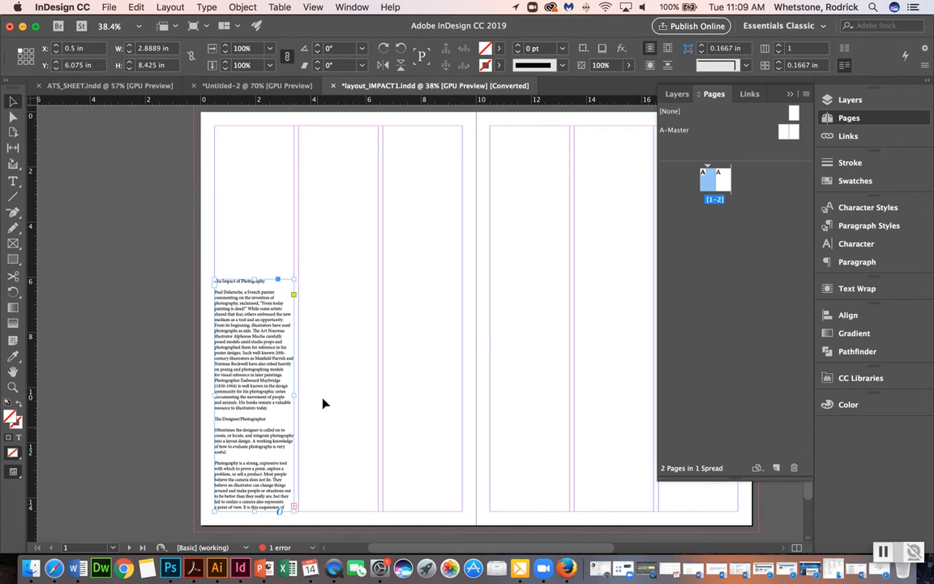
- Thread the overset article text into a new frame in the second column, about 2.89 in wide and 8.425 in high
click(294, 507)
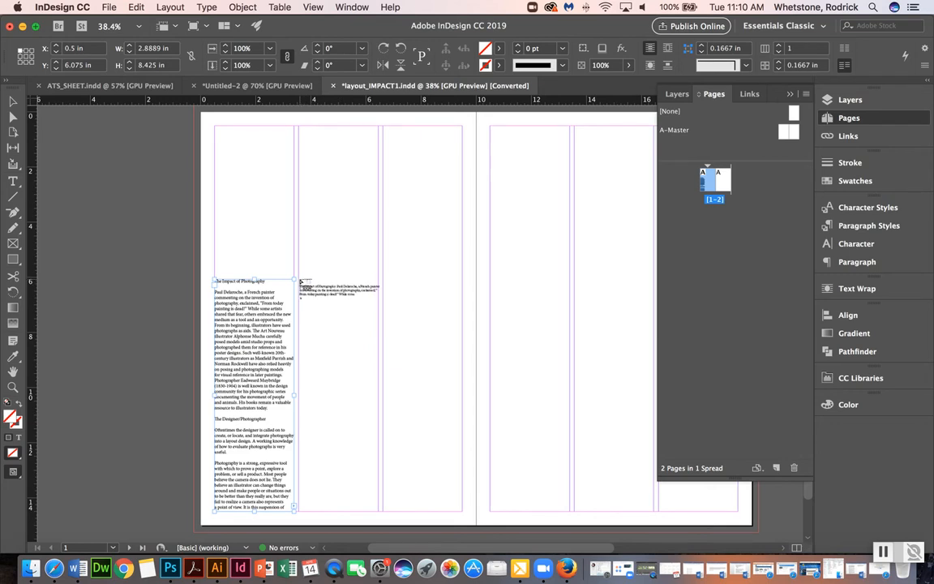
drag(300, 281, 378, 513)
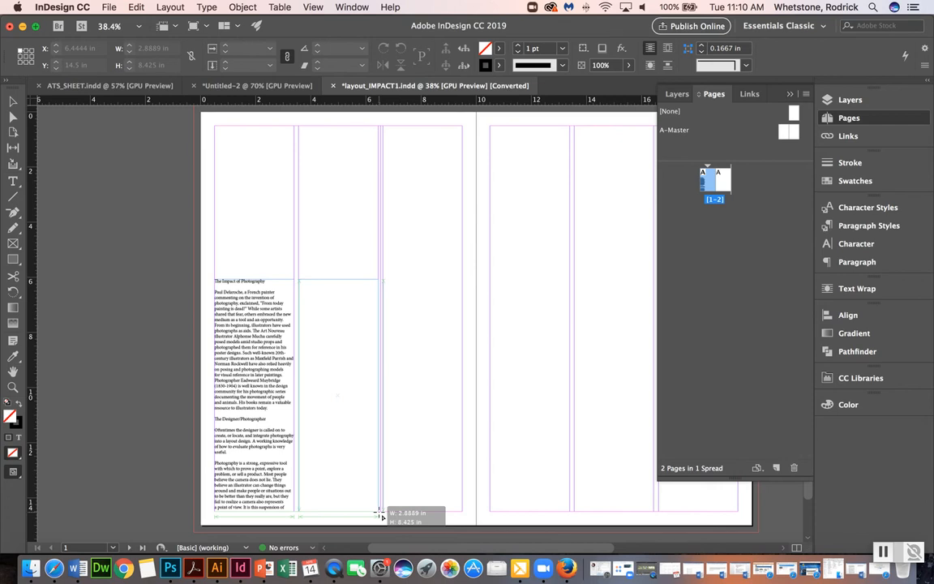
drag(378, 513, 378, 511)
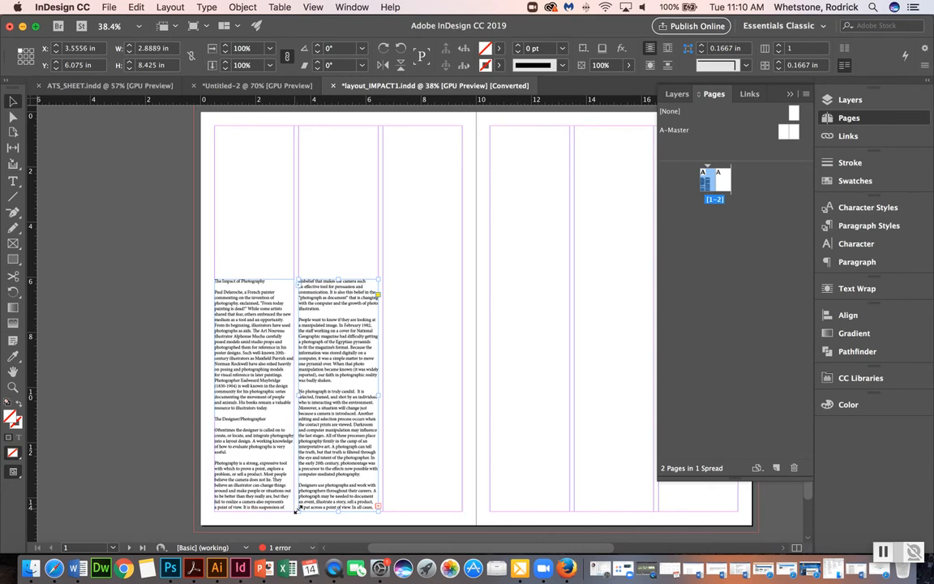
- Thread the remaining overset text into a matching frame in the first page's third column, about 2.89 by 8.425 in
click(378, 506)
drag(384, 280, 463, 513)
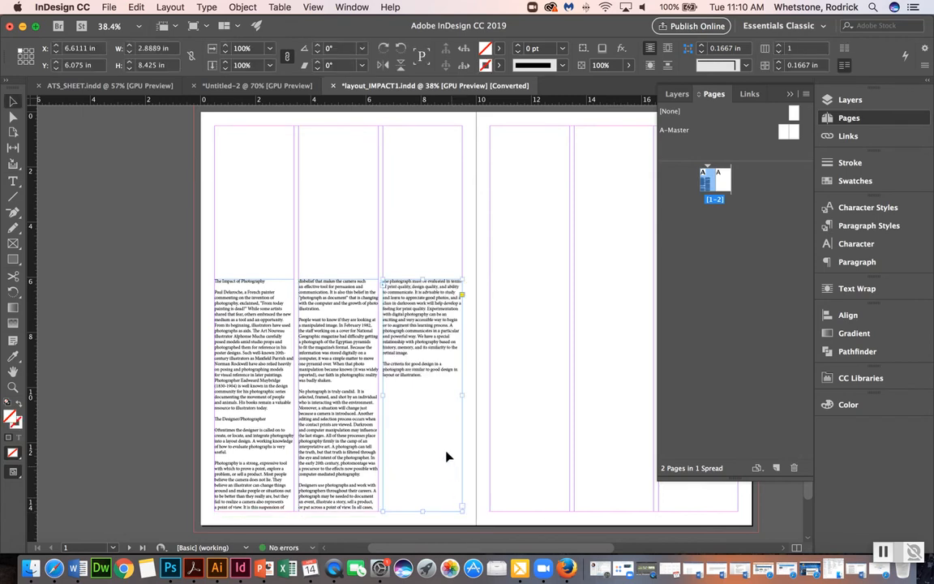
click(413, 221)
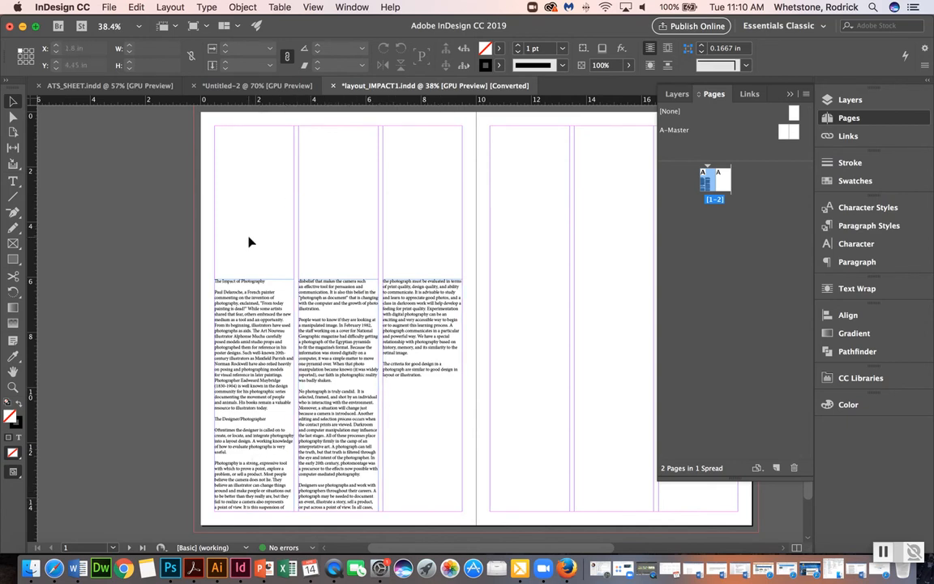
- Shorten all three threaded text frames together from their upper edge to a height of about 7 in
drag(192, 258, 463, 301)
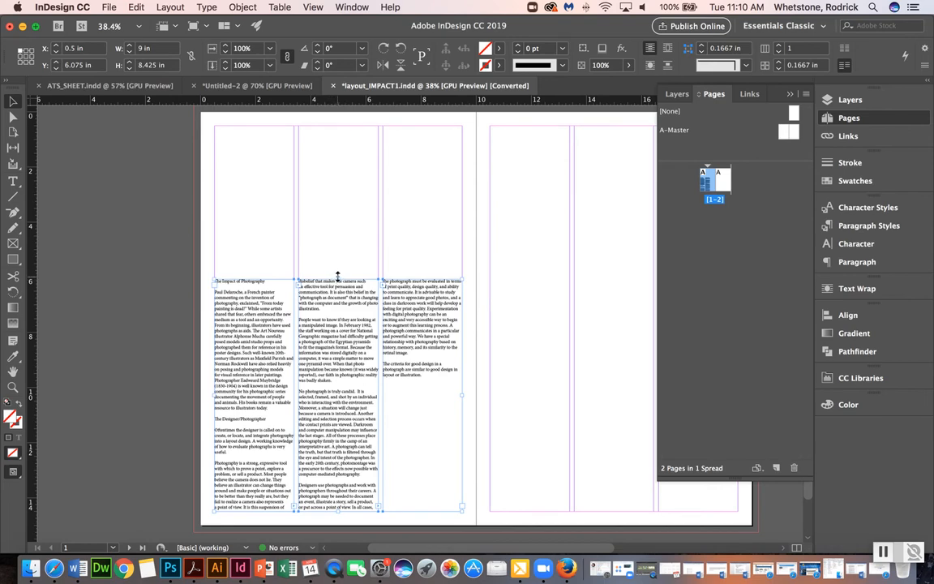
drag(339, 279, 340, 319)
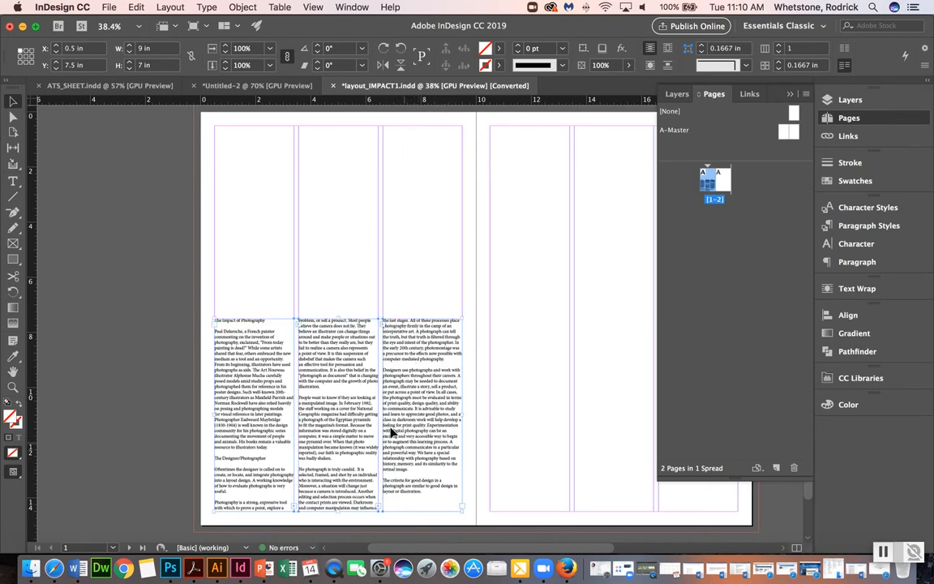
click(365, 268)
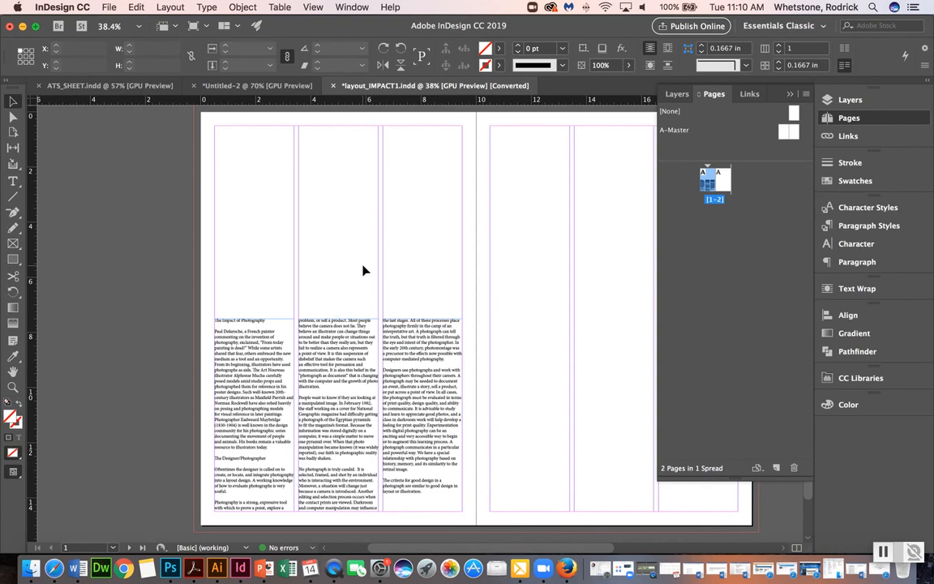
- Try extending the middle column's text frame upward to a height of about 10.85 in
click(423, 341)
click(335, 339)
drag(338, 318, 341, 212)
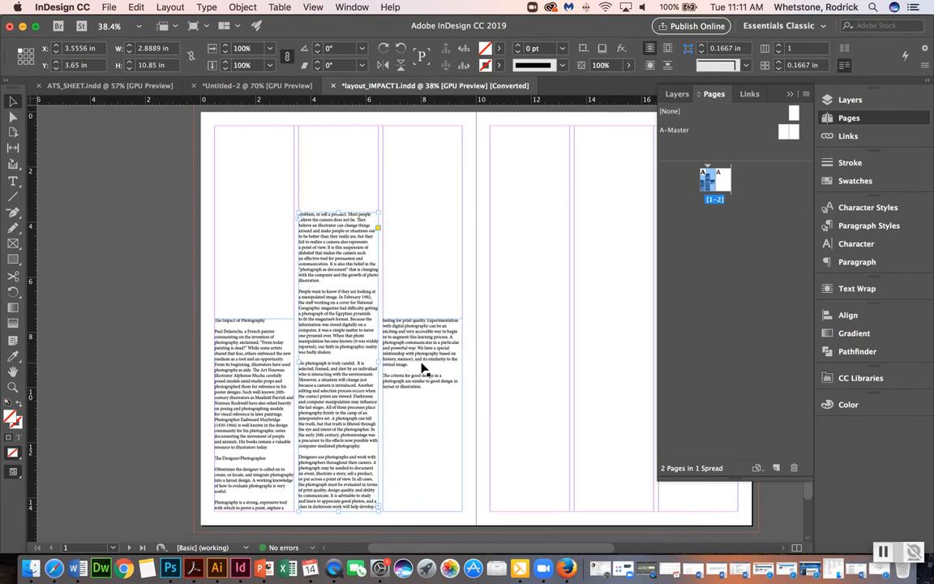
key(super+z)
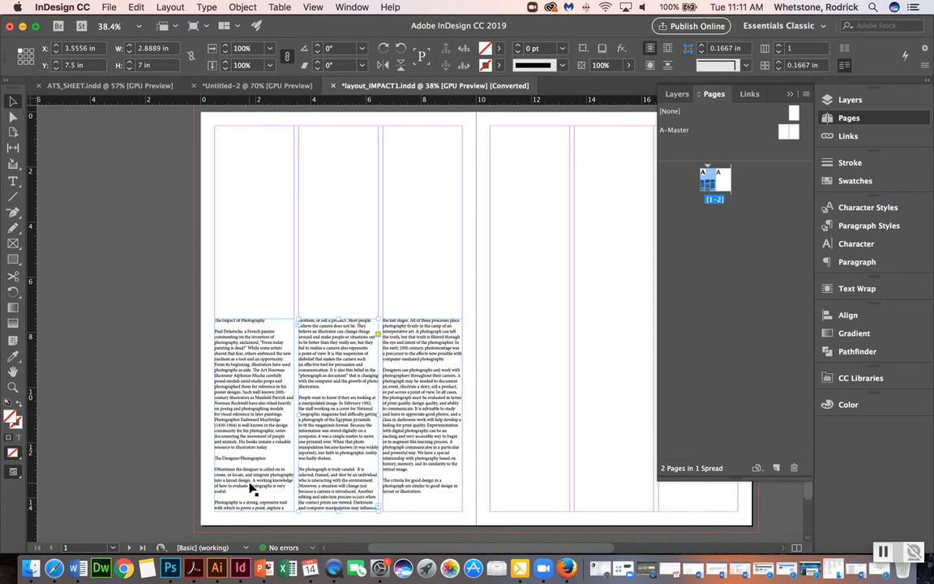
- Cut the heading "The Impact of Photography" from the first column and remove the blank lines it leaves
double_click(263, 320)
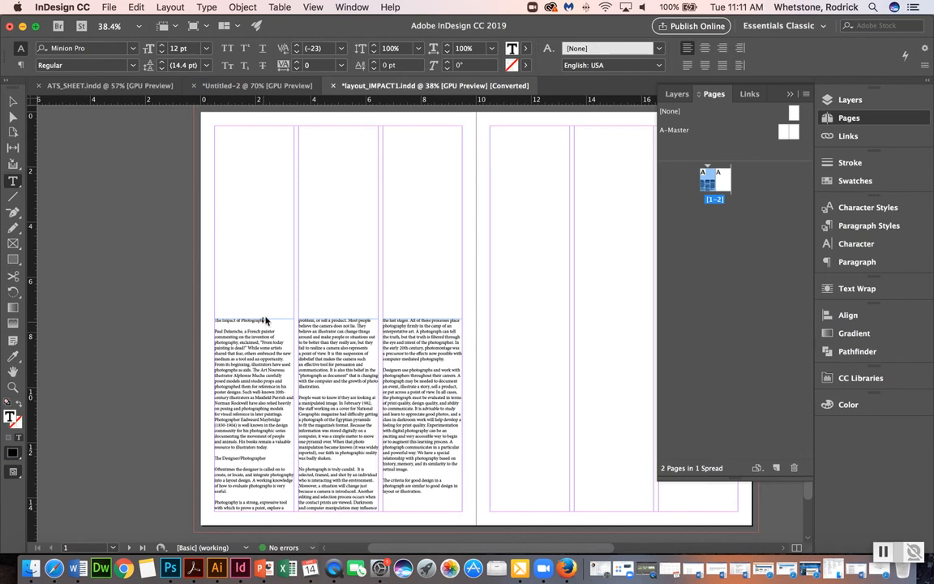
drag(269, 320, 209, 328)
key(BackSpace)
key(Delete)
key(Delete)
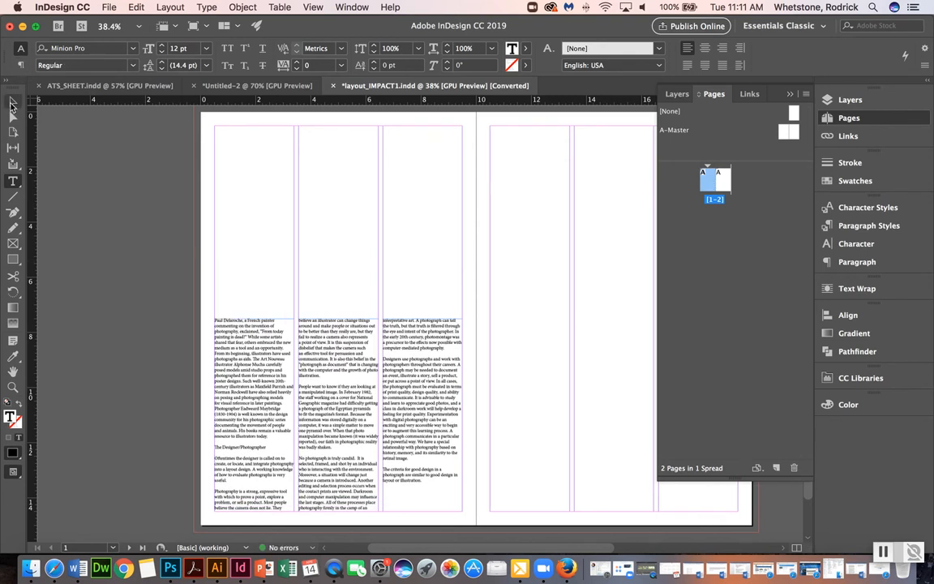
- Paste the heading as a separate text frame and place it above the first column at about X 0.625 in, Y 0.625 in
click(13, 104)
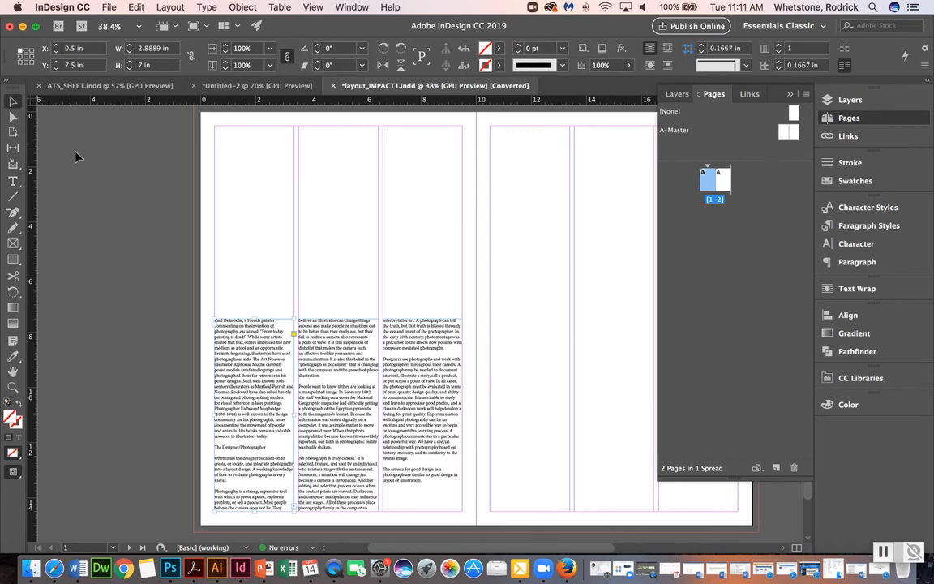
click(136, 6)
click(148, 81)
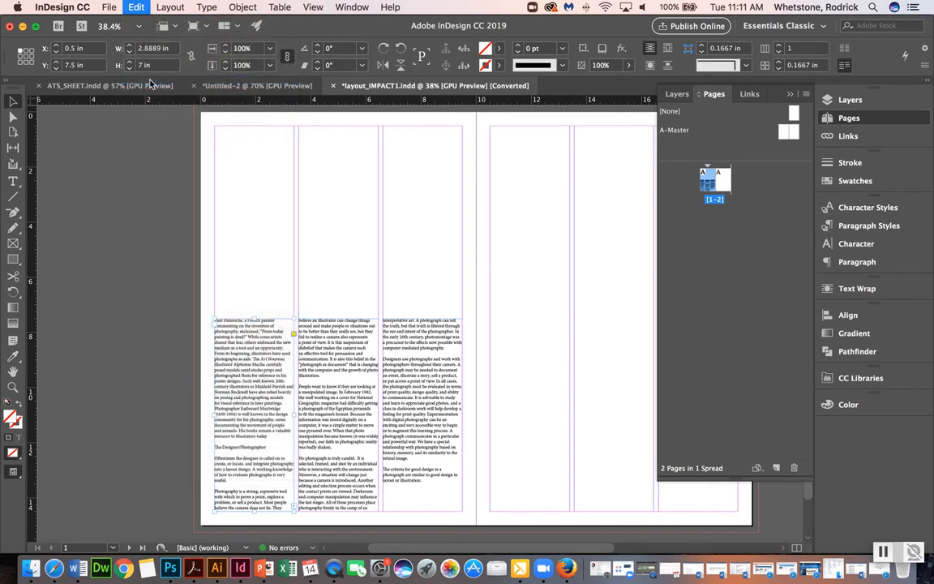
drag(419, 306, 245, 150)
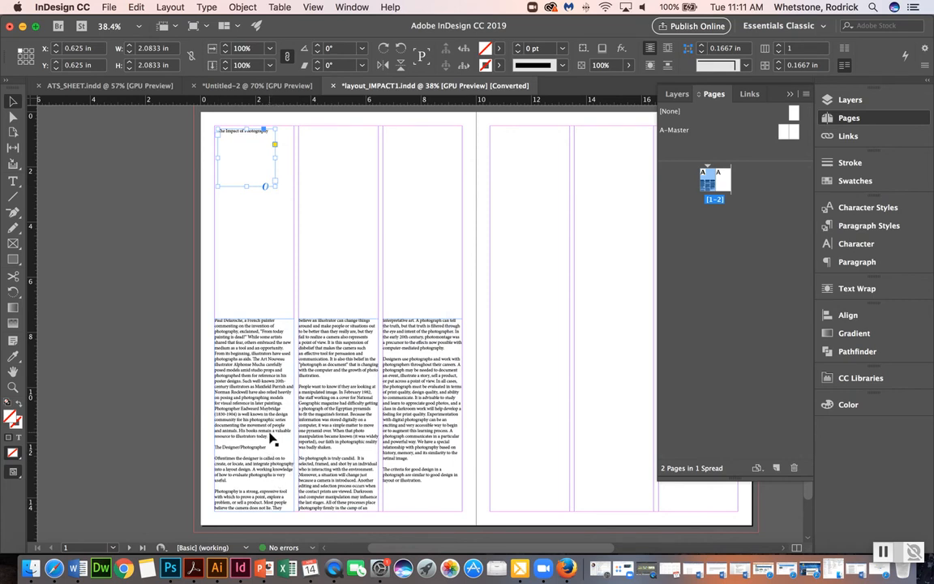
- Cut the article's opening paragraph and its leftover blank lines from the first column, and paste the paragraph as a separate text frame
key(t)
drag(270, 434, 200, 320)
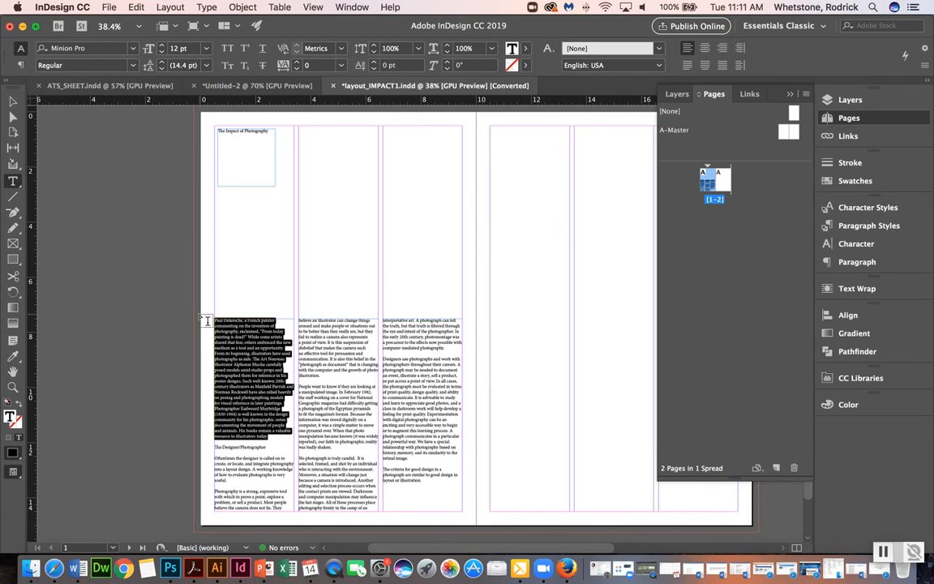
key(BackSpace)
key(Delete)
key(Delete)
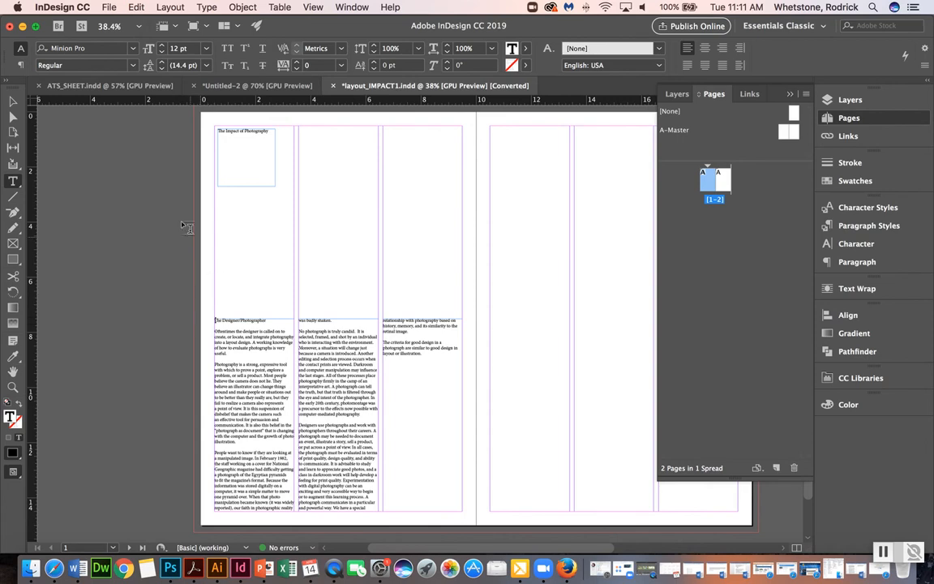
click(13, 102)
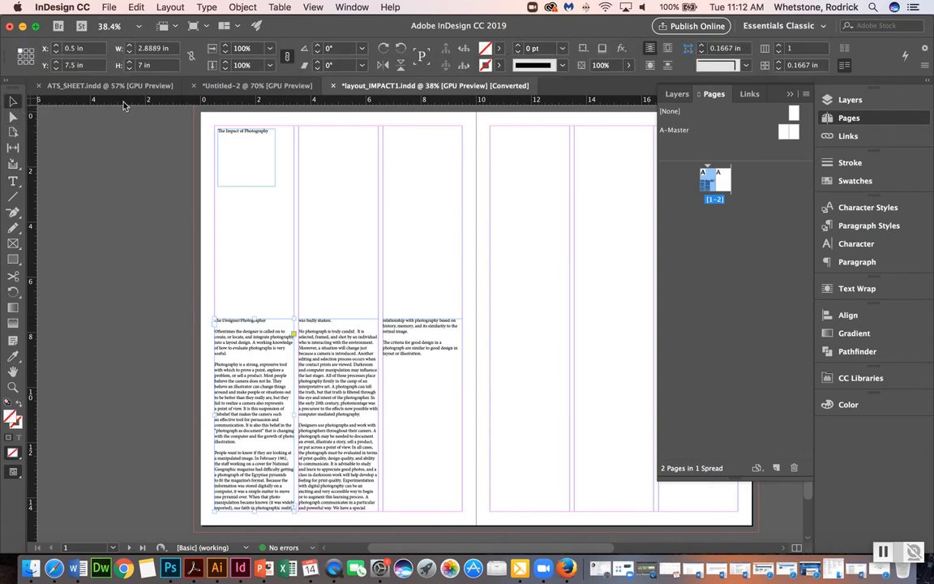
key(super+v)
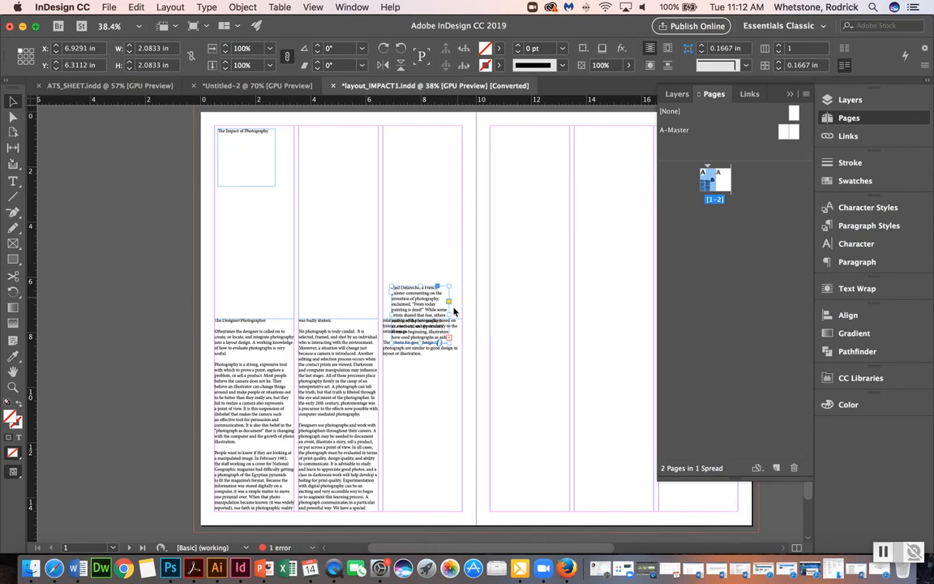
- Move the opening paragraph's frame to the middle column's top, and cut the subheading "The Designer/Photographer" and its blank line from the first column
drag(421, 309, 330, 160)
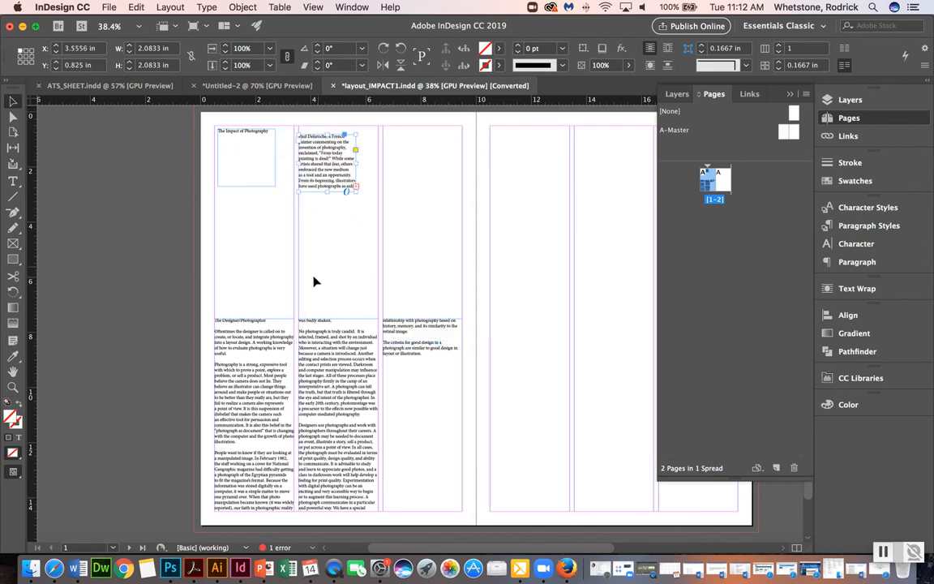
double_click(268, 322)
drag(268, 322, 208, 323)
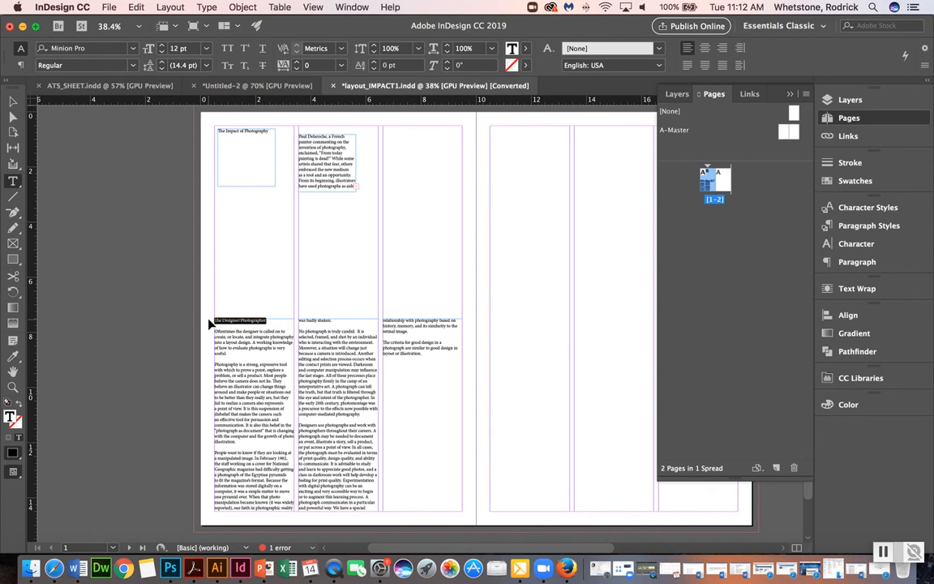
key(BackSpace)
key(BackSpace)
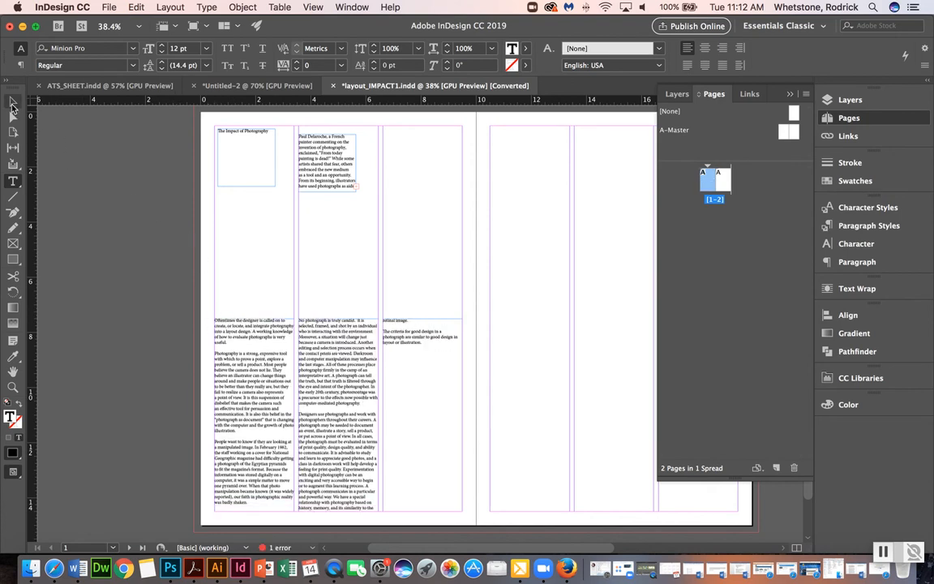
- Paste the subheading as a separate text frame and place it in the third column at about X 7.125 in, Y 3.525 in
click(13, 101)
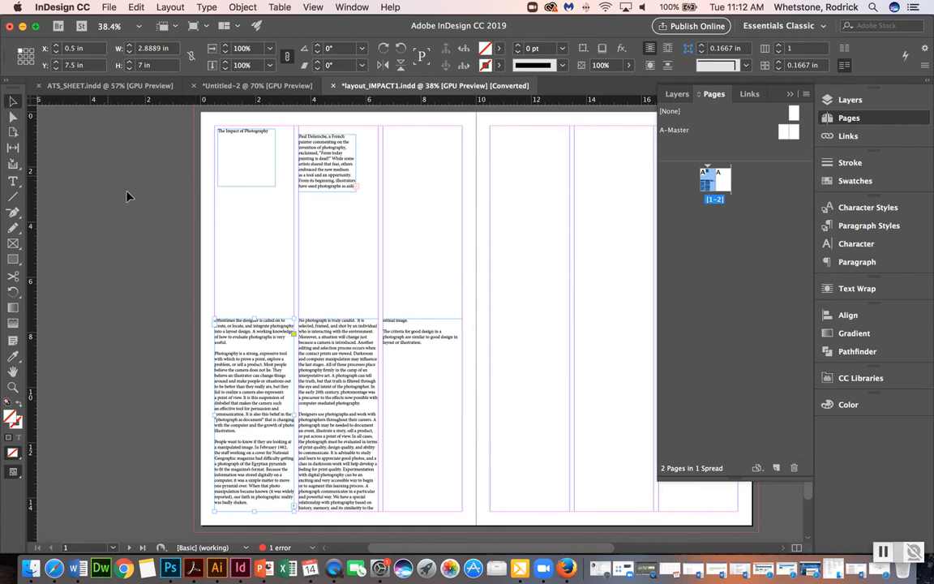
click(140, 207)
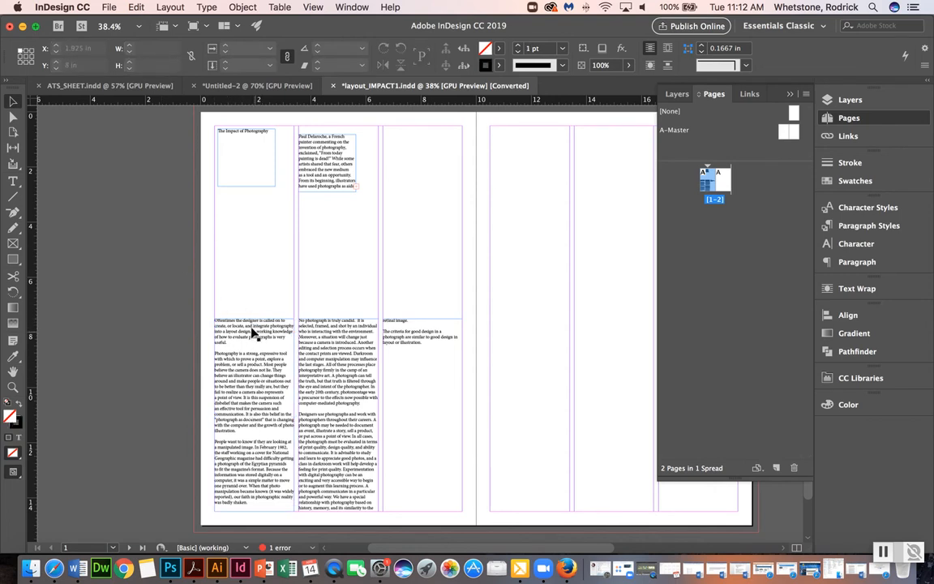
key(super+v)
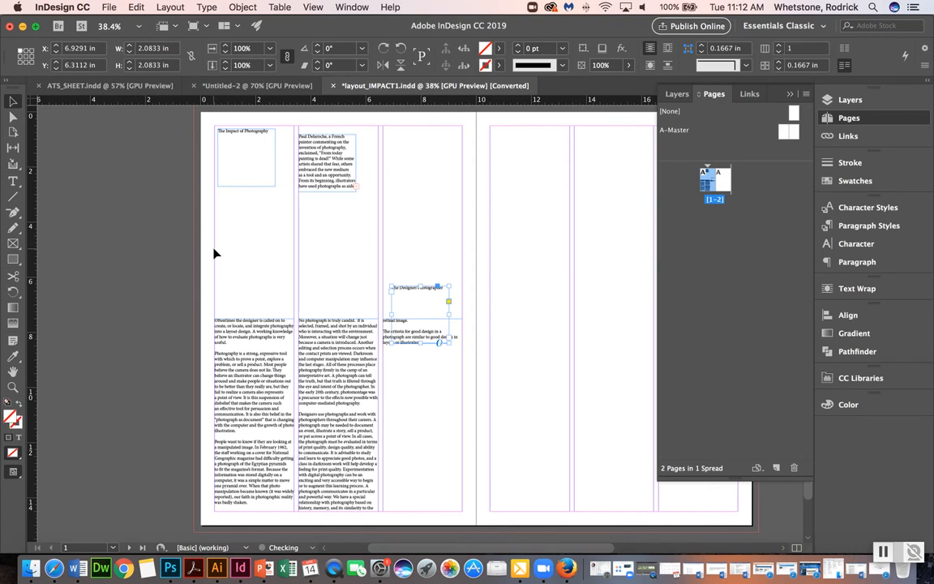
drag(416, 312, 422, 237)
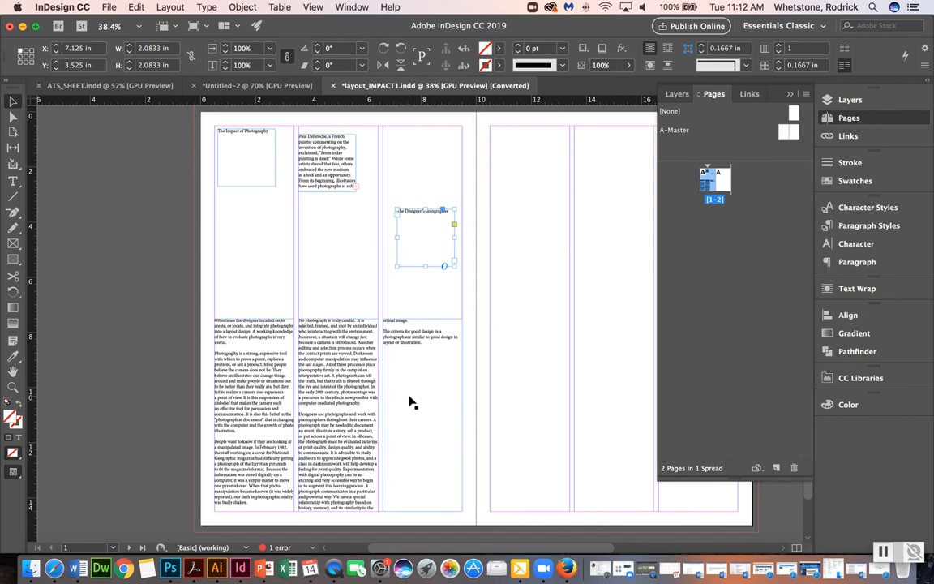
- Shorten the three body frames together from the top to about 5.175 in high, and fit the subheading frame just above the first column
drag(220, 276, 389, 318)
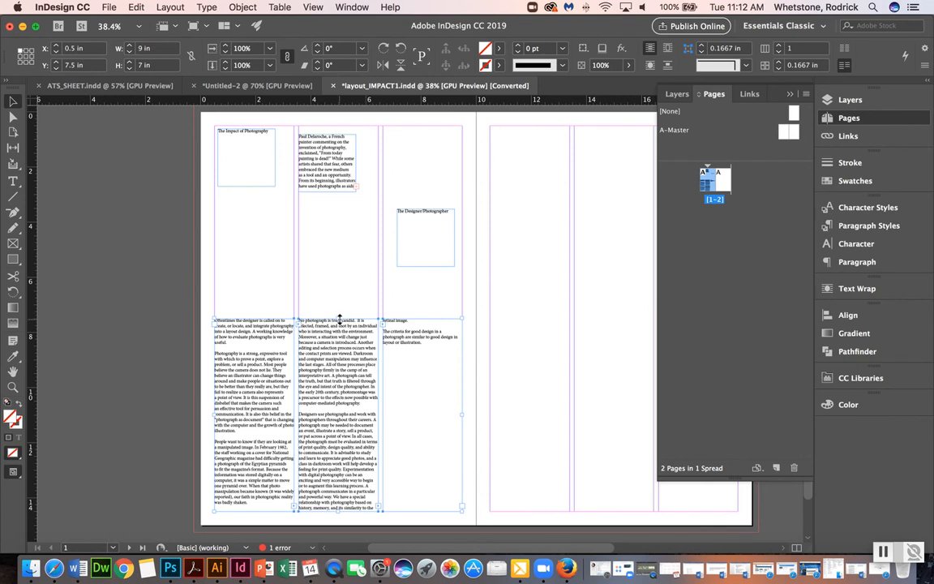
drag(338, 316, 337, 368)
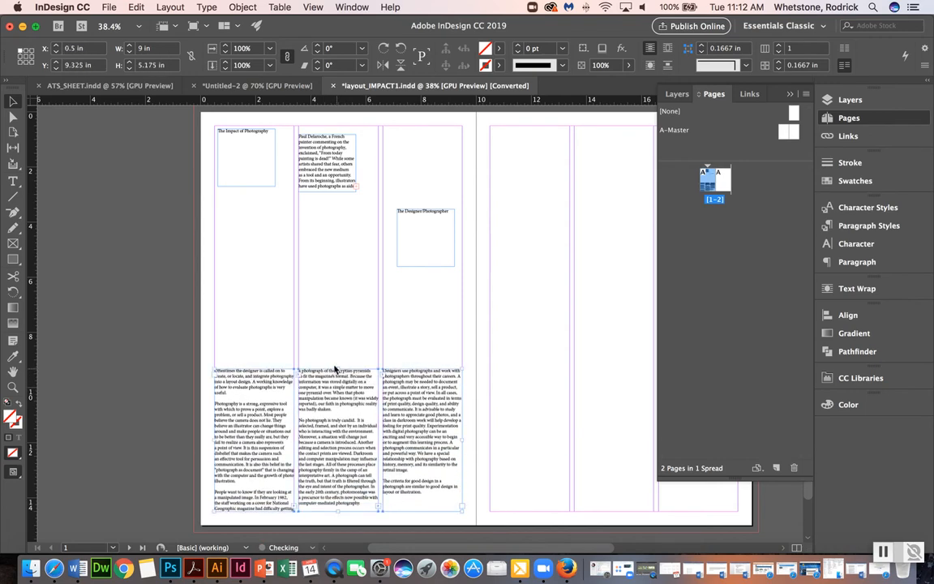
click(349, 320)
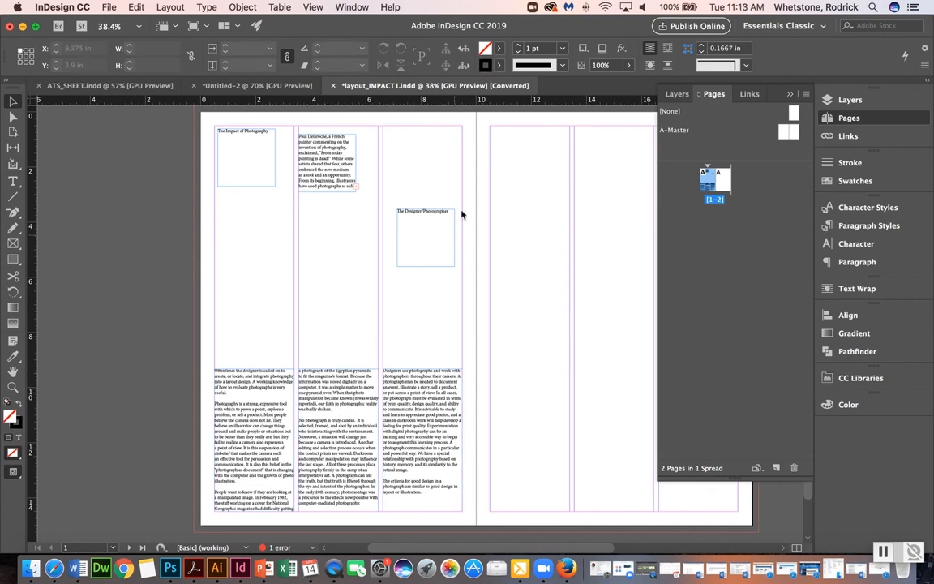
drag(442, 214, 262, 357)
- Widen the opening paragraph's frame to two columns, about 5.94 in, and move it across the first two columns below the heading
click(334, 153)
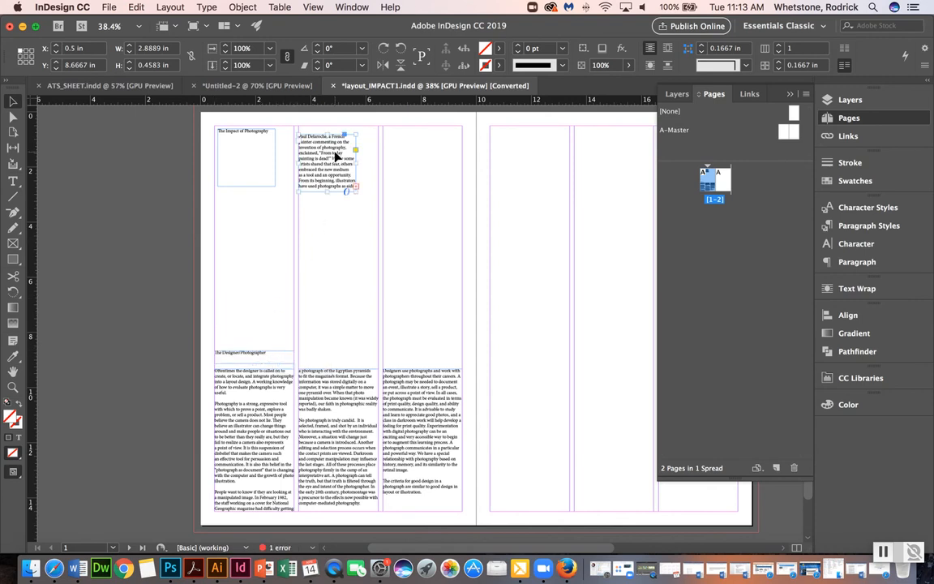
drag(359, 163, 463, 163)
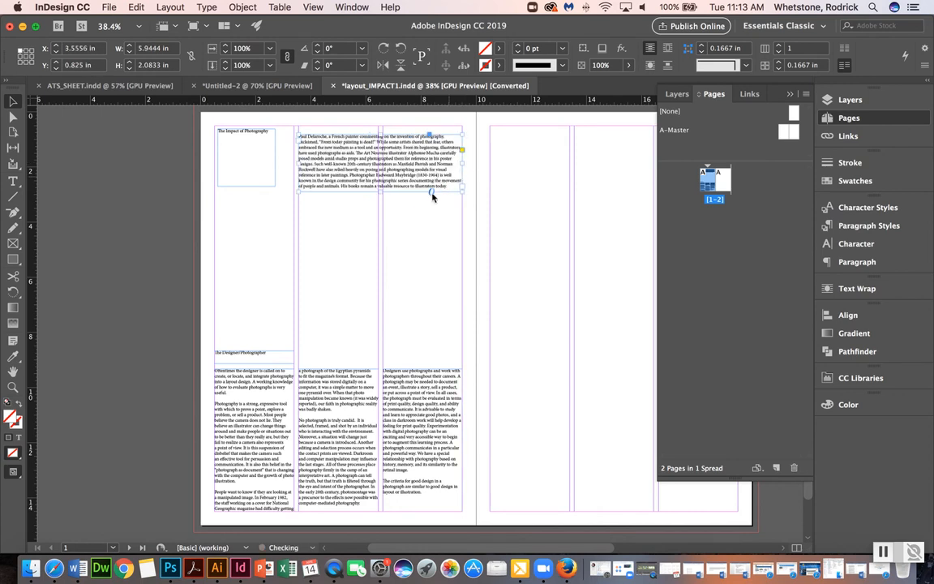
drag(375, 166, 290, 242)
click(311, 185)
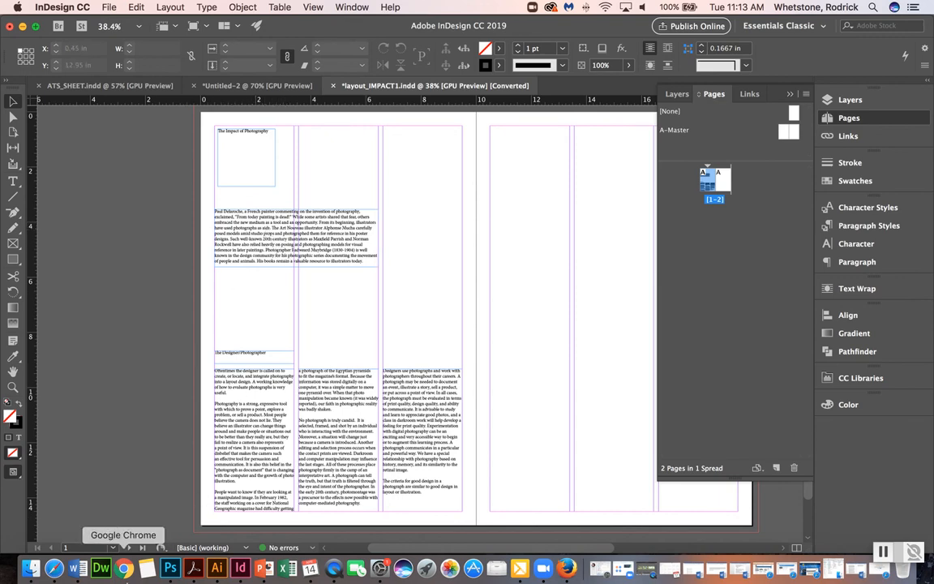
- Switch to Finder and look through the sample spread images in the magazine layout ideas folder
click(30, 569)
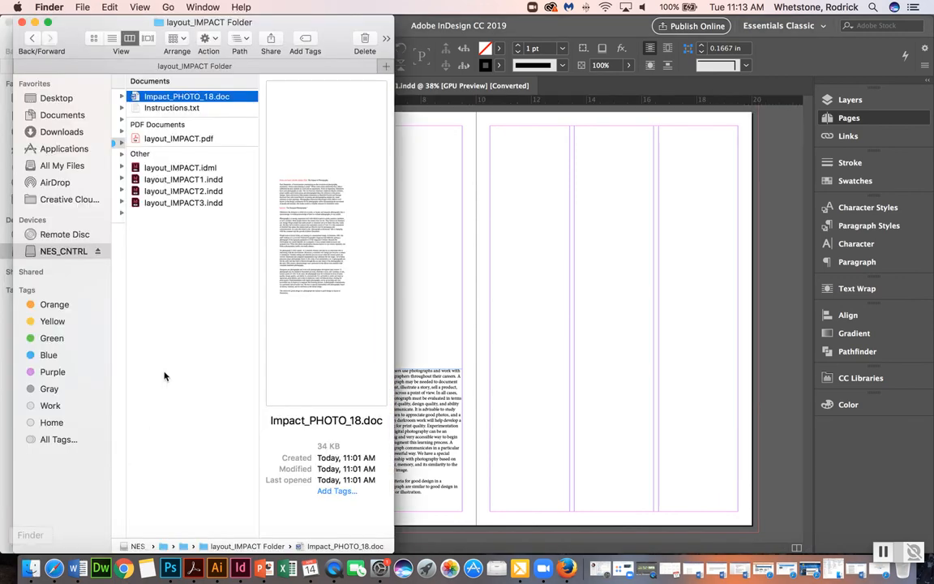
click(194, 260)
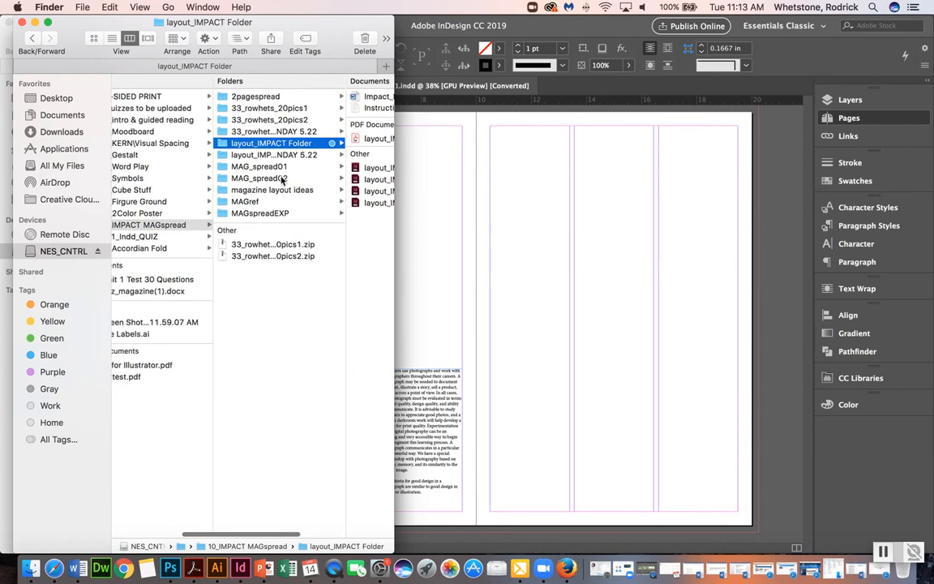
click(251, 190)
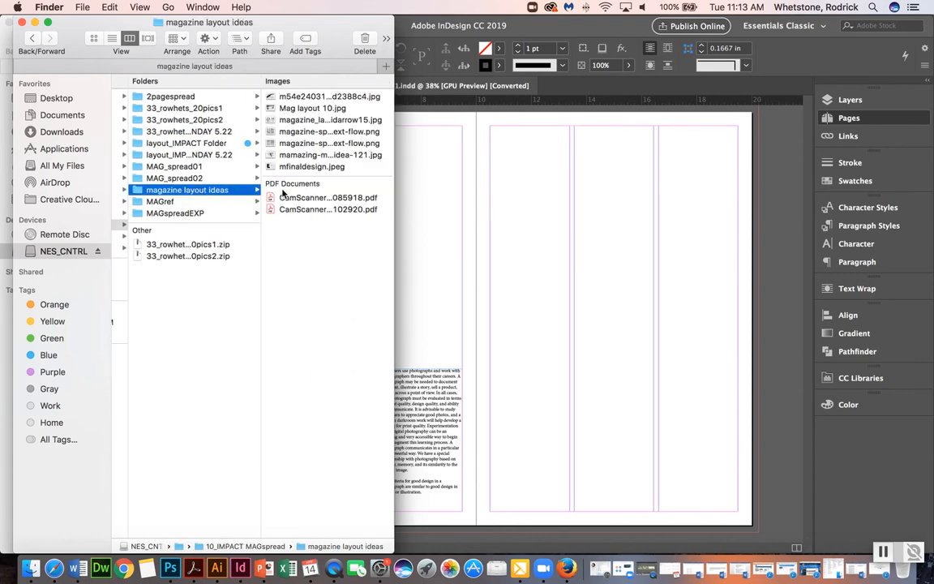
click(297, 144)
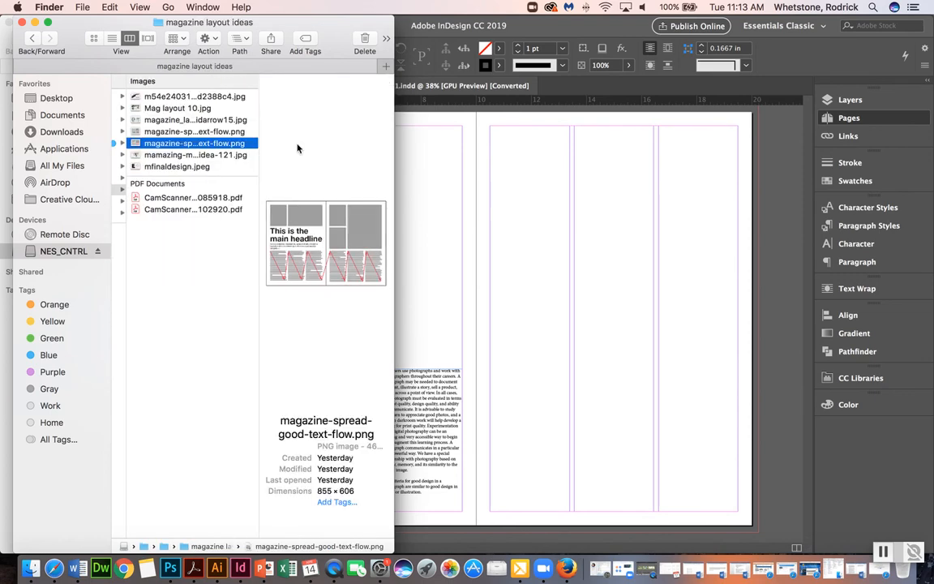
click(160, 167)
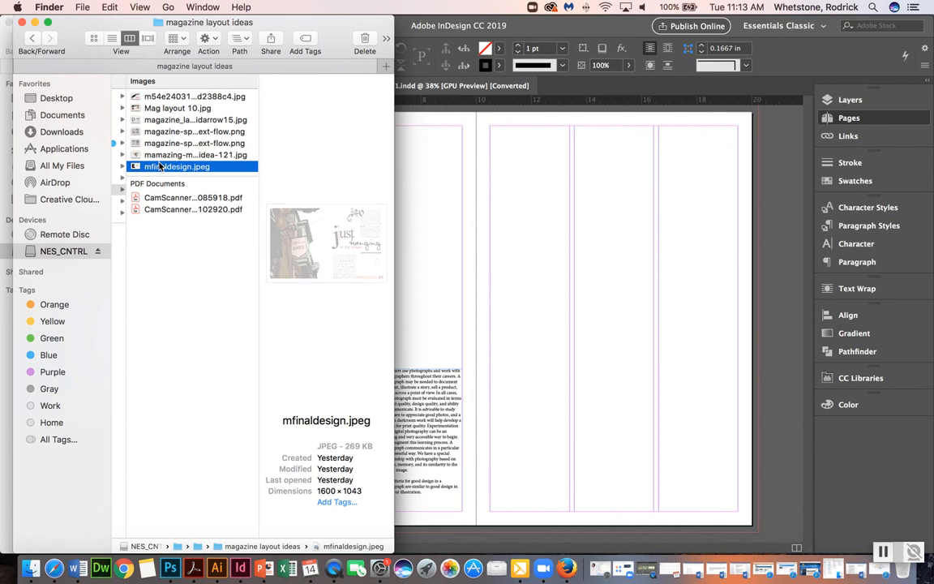
click(157, 108)
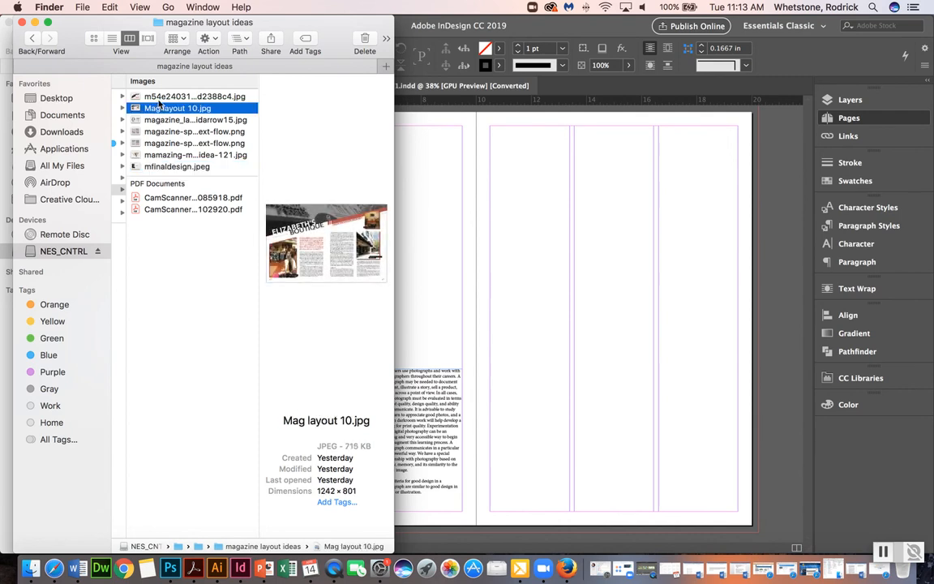
- Examine enlarged previews of the folder's first JPG spread and Mag layout 10.jpg for their heading, column and image arrangement
click(159, 99)
key(space)
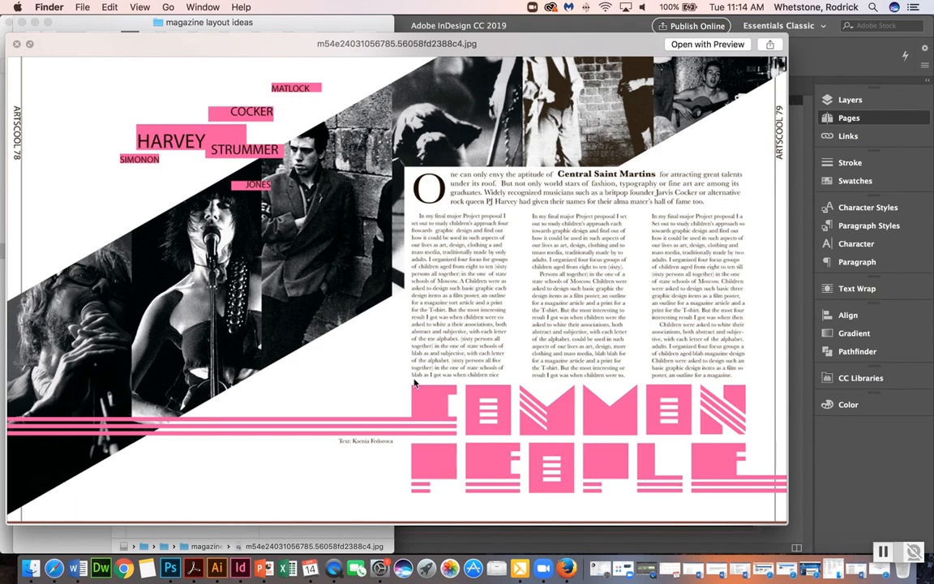
key(Down)
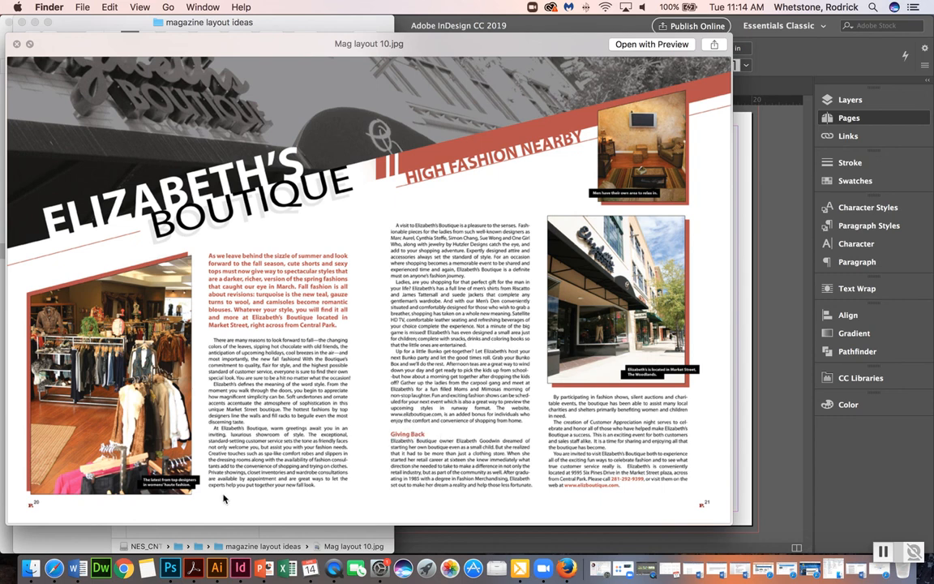
- Switch back to InDesign and save the document as layout_IMPACT1 in the layout_IMPACT Folder, replacing the existing file
click(240, 571)
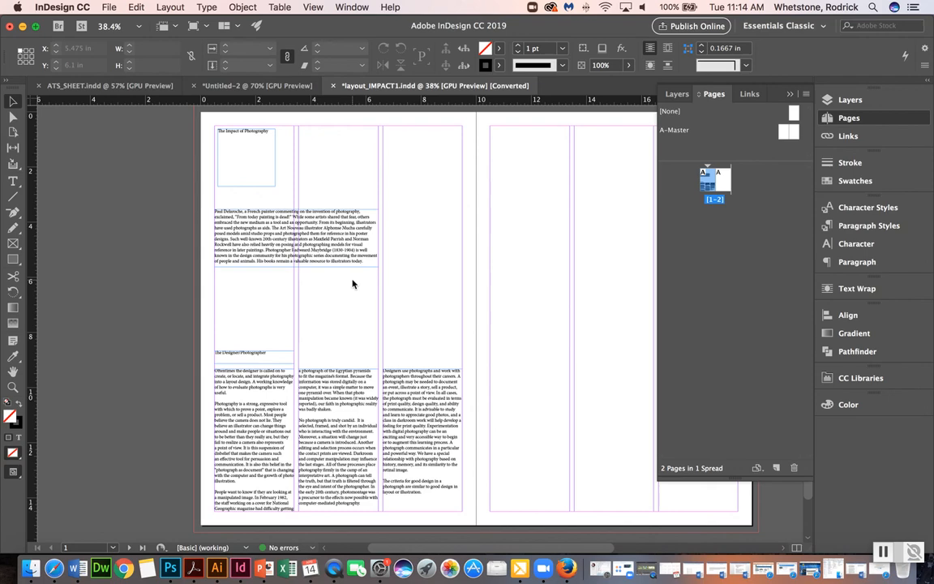
key(super+s)
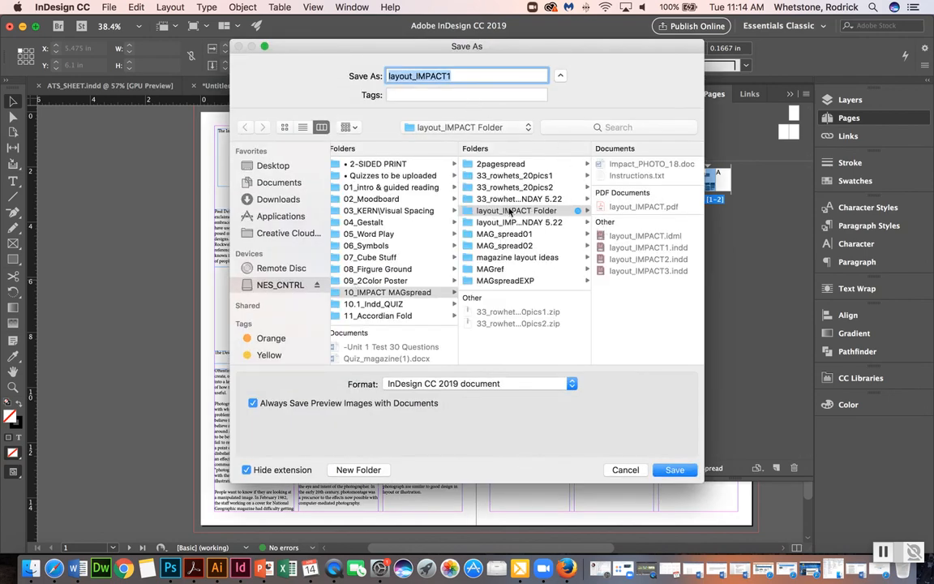
click(677, 476)
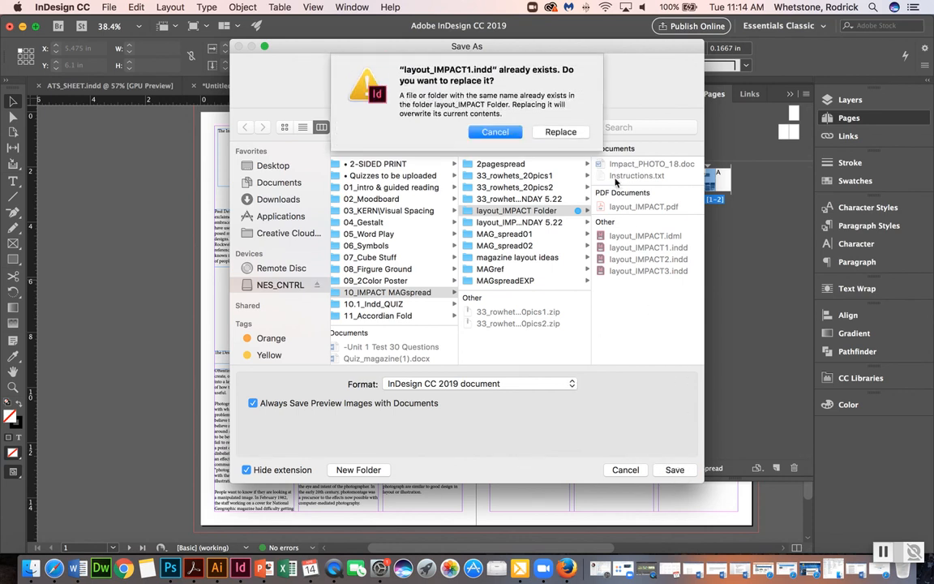
click(559, 133)
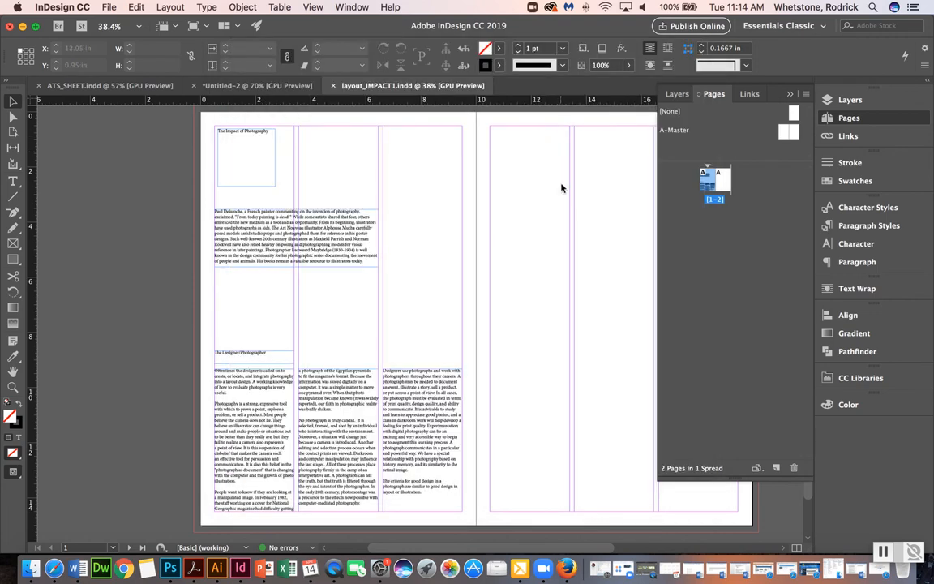
scroll(440, 283, right, 1)
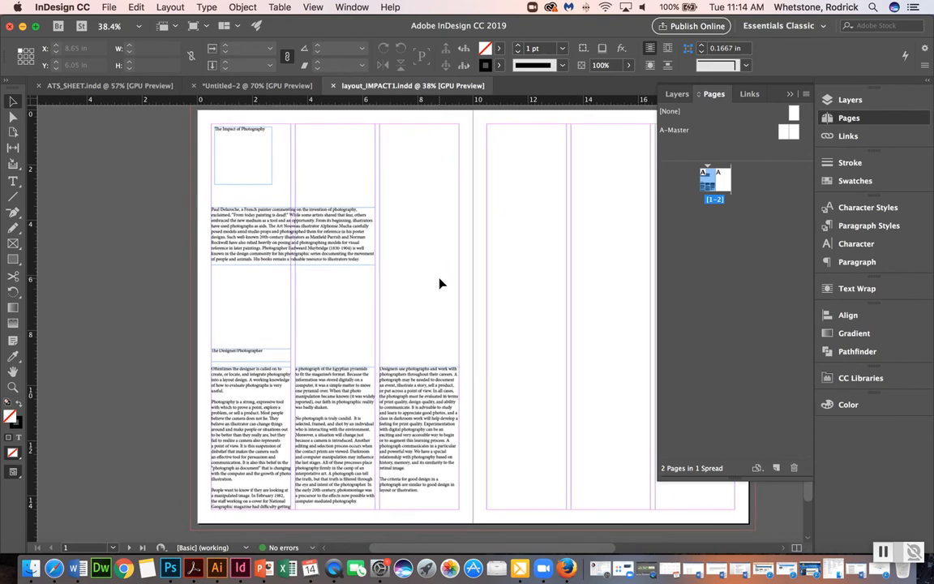
scroll(440, 283, right, 5)
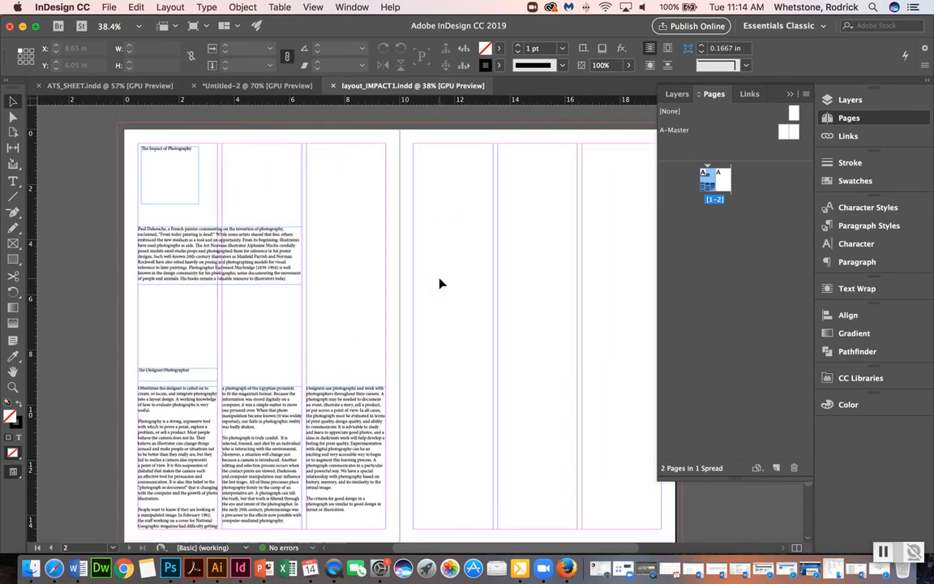
scroll(440, 283, down, 2)
scroll(440, 283, right, 1)
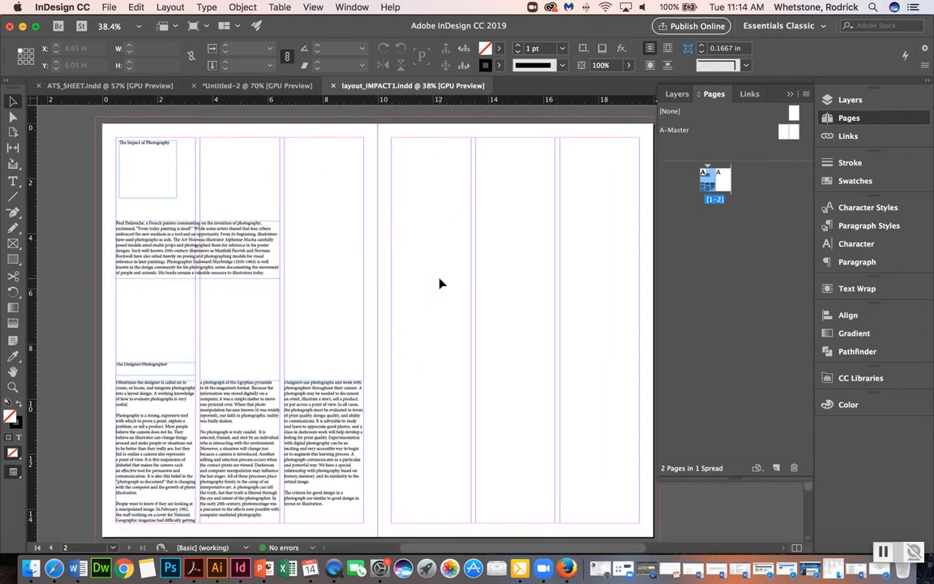
scroll(440, 282, right, 1)
scroll(440, 282, down, 1)
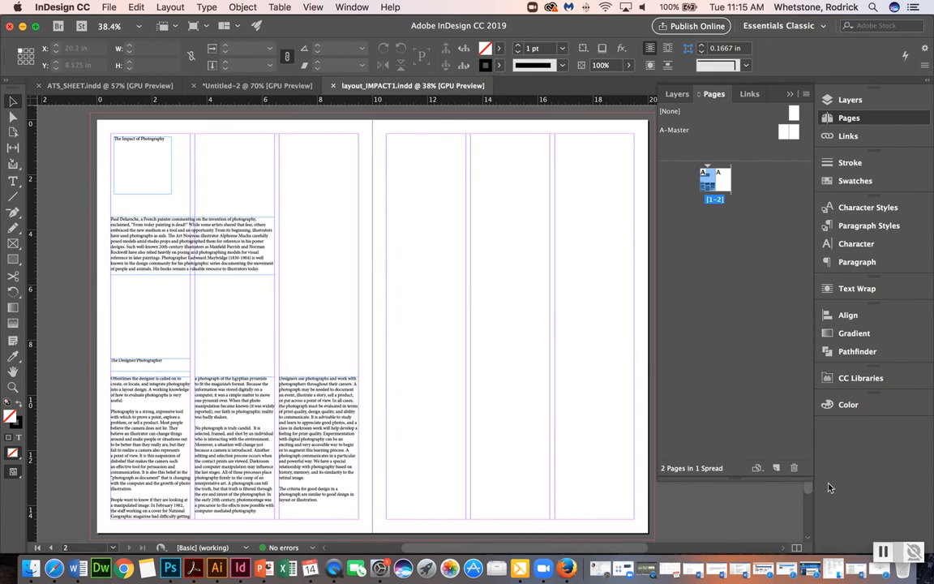